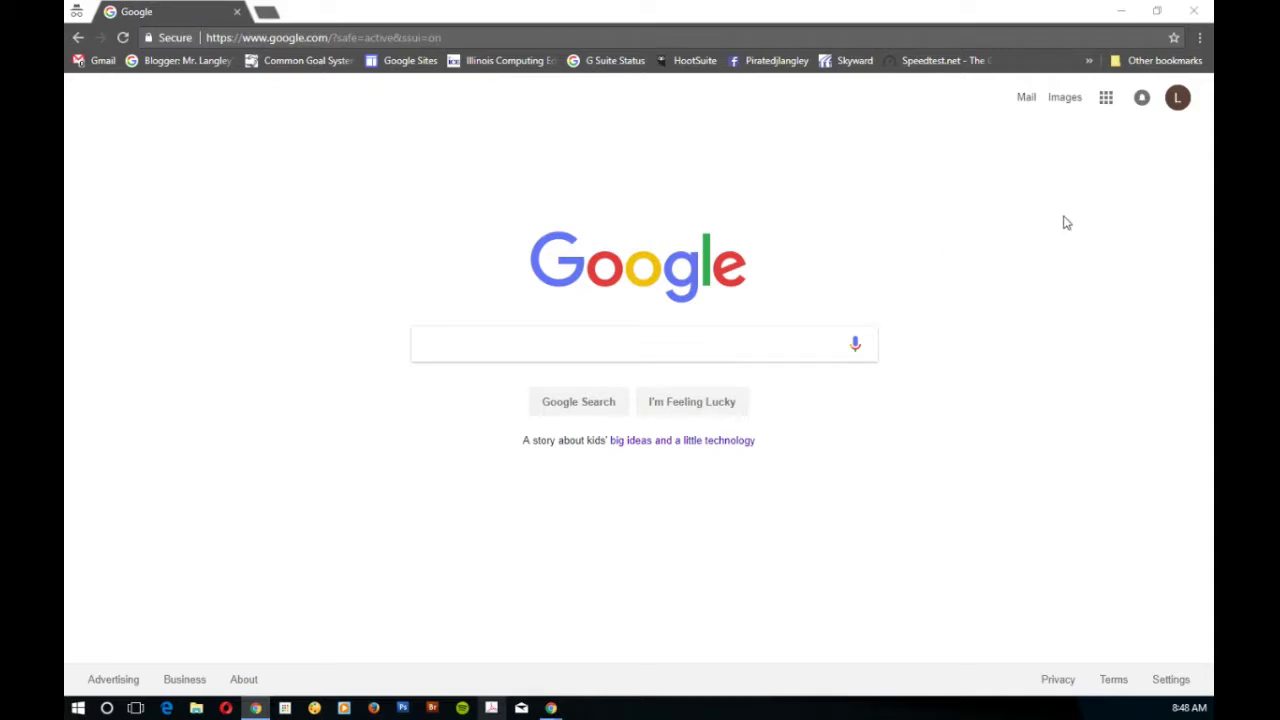
# - Open Google Calendar from the Google home page
pyautogui.click(1106, 97)
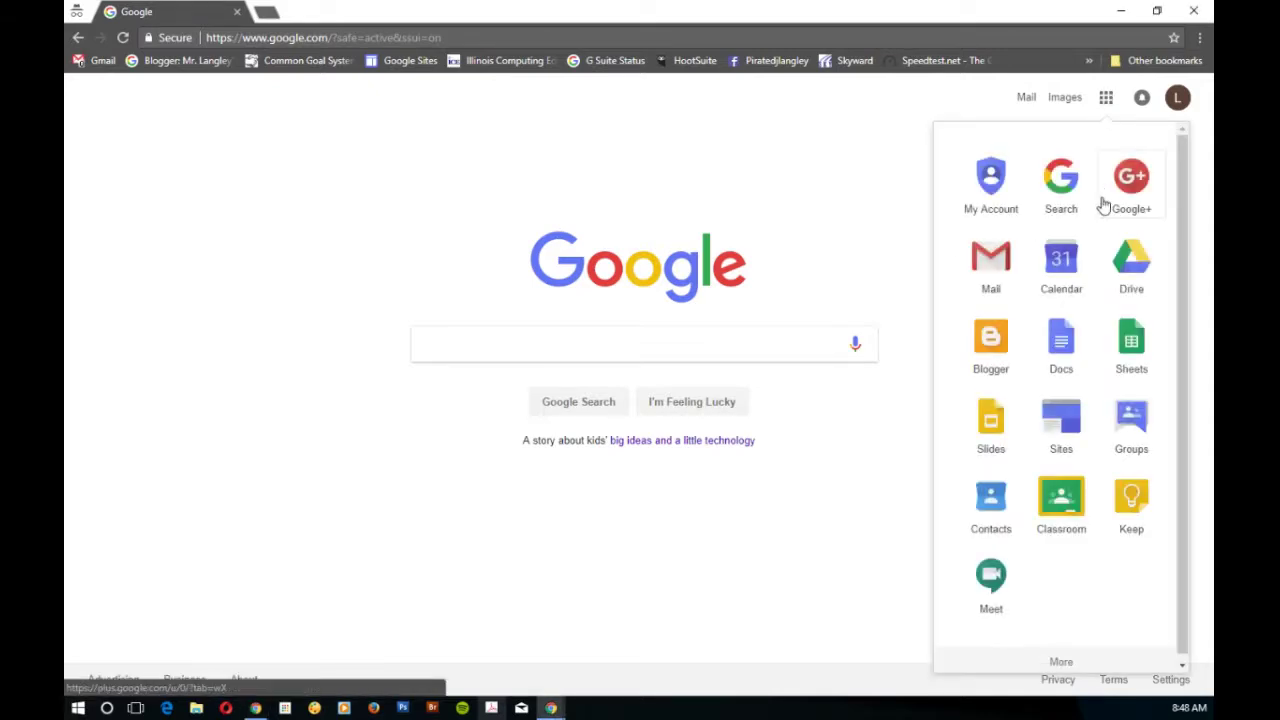
pyautogui.click(1064, 264)
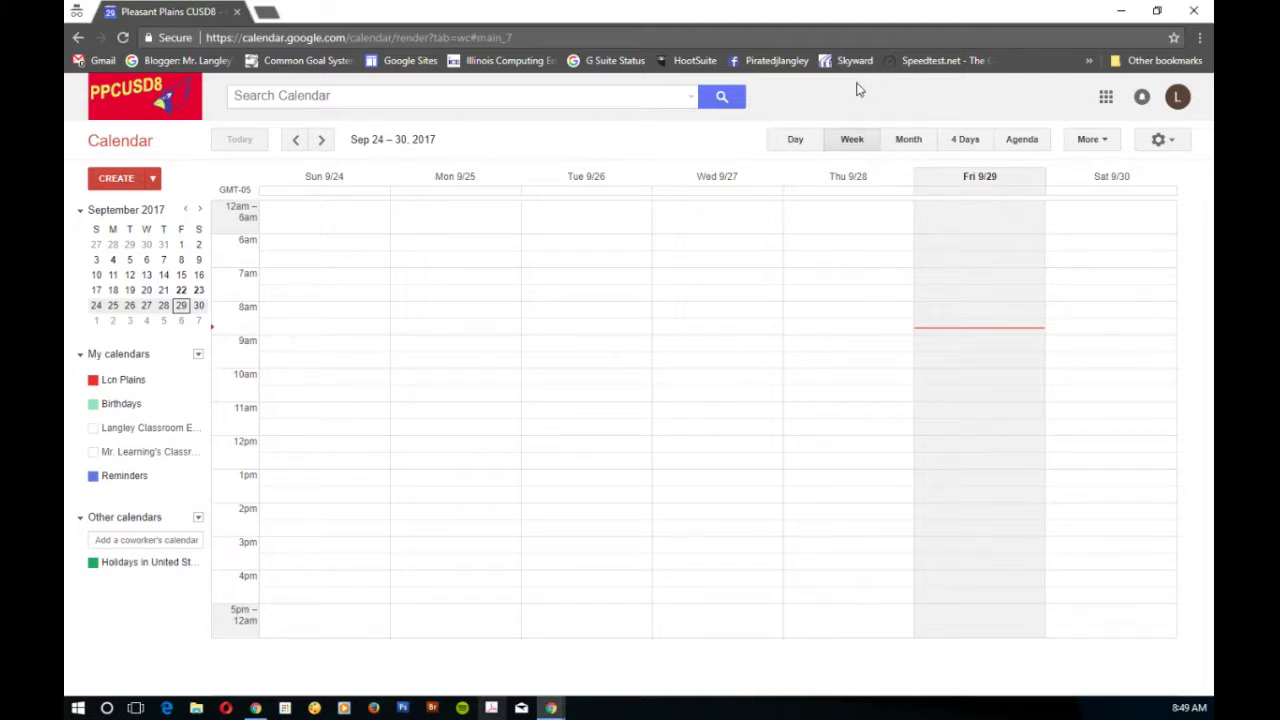
# - Go through the day, week, month, 4-day and agenda views of the calendar
pyautogui.click(790, 142)
pyautogui.click(852, 141)
pyautogui.click(909, 142)
pyautogui.click(966, 142)
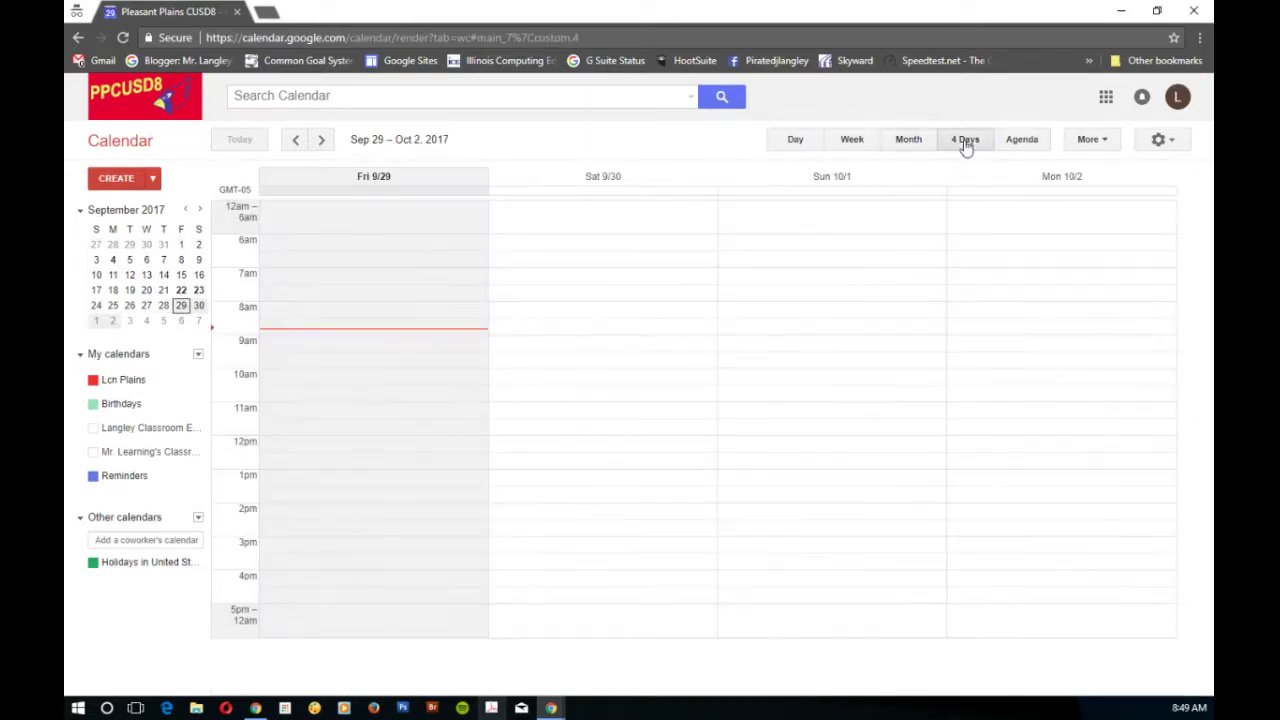
pyautogui.click(1032, 146)
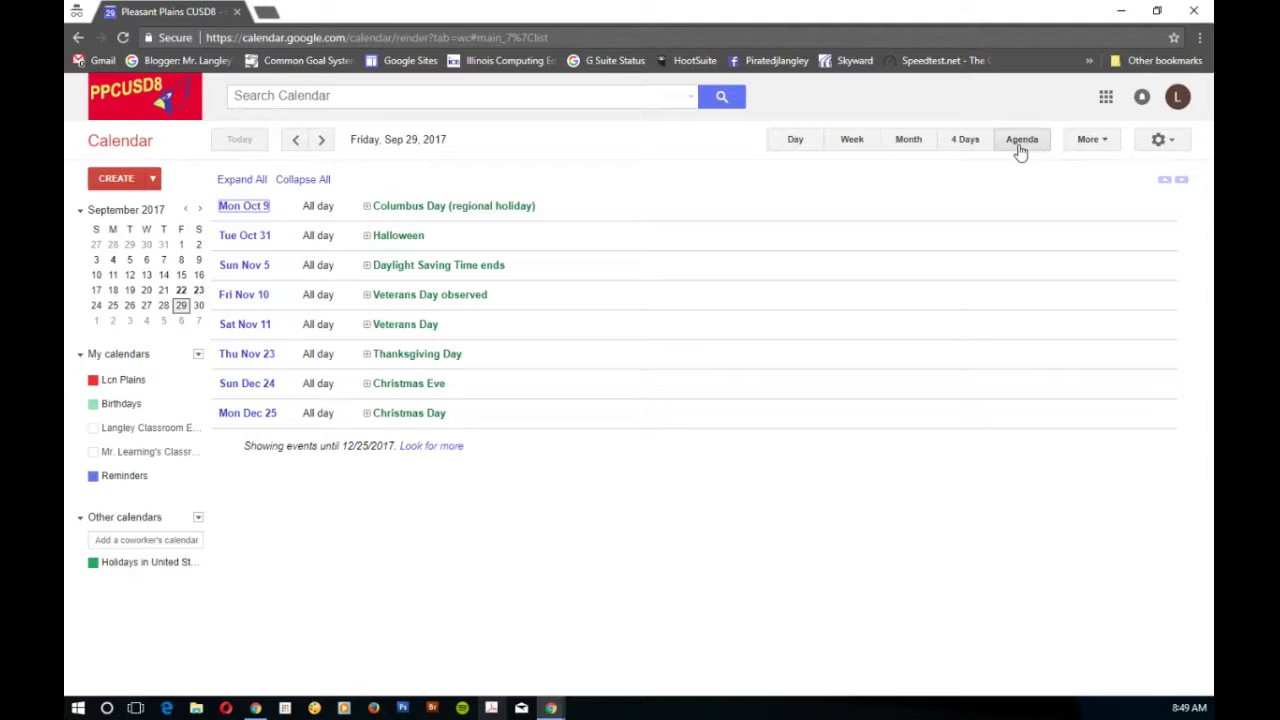
# - Check the additional options in the agenda and month views, and return to the week view
pyautogui.click(1100, 140)
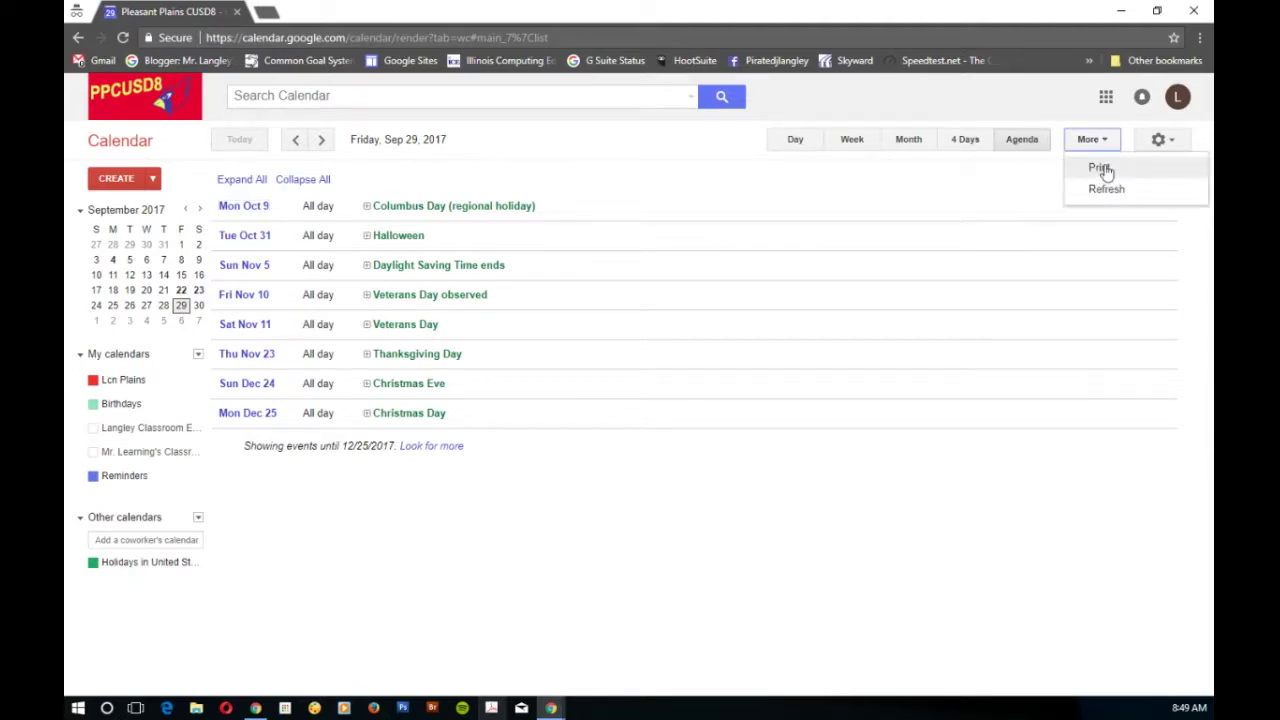
pyautogui.click(909, 146)
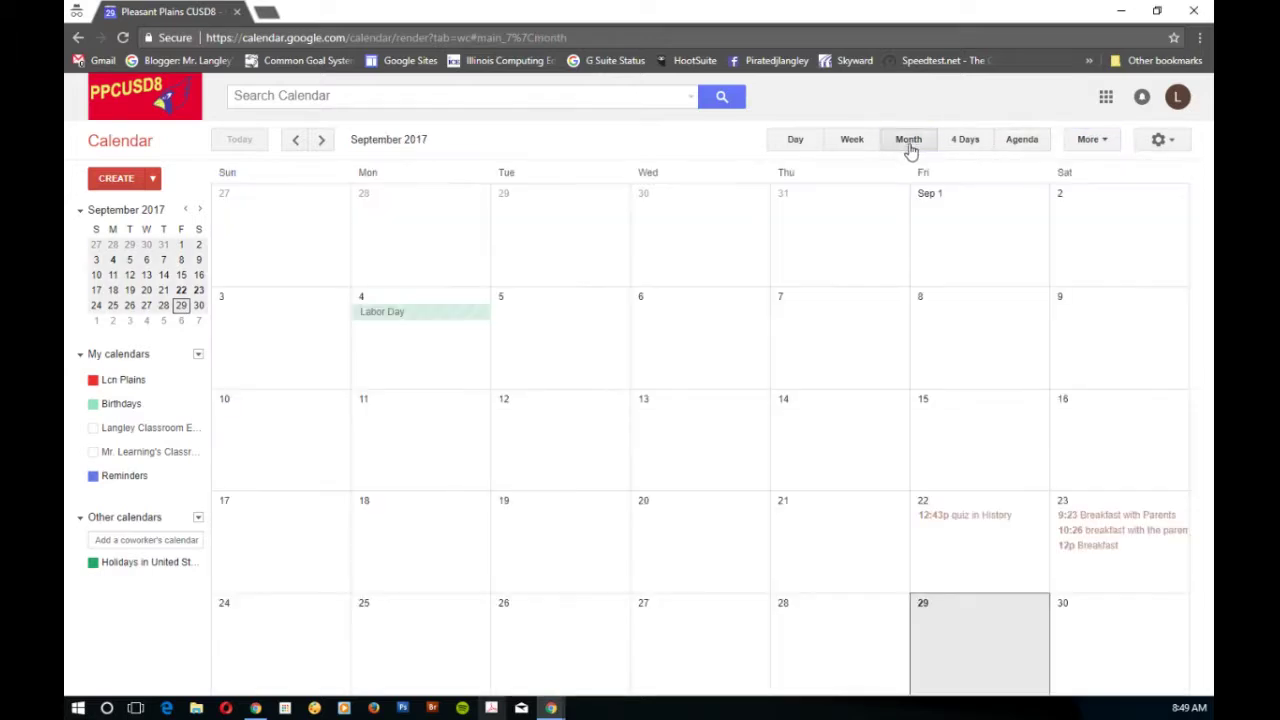
pyautogui.click(1095, 141)
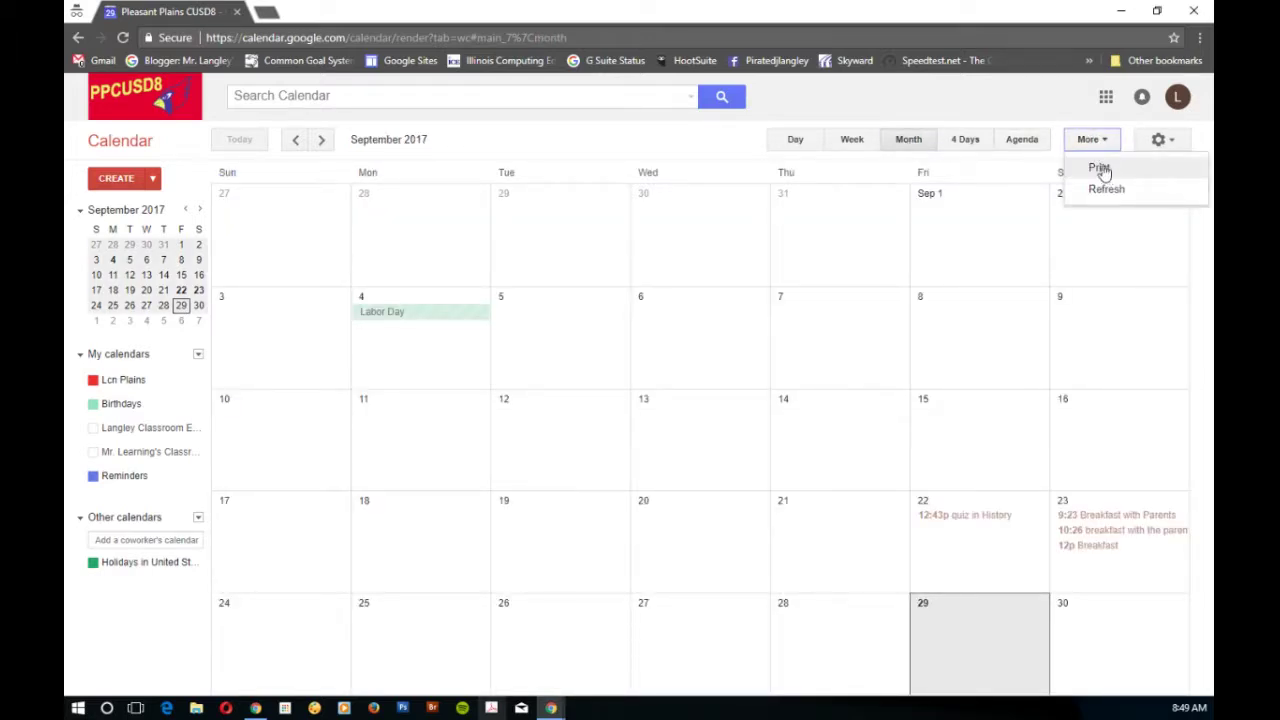
pyautogui.click(1007, 112)
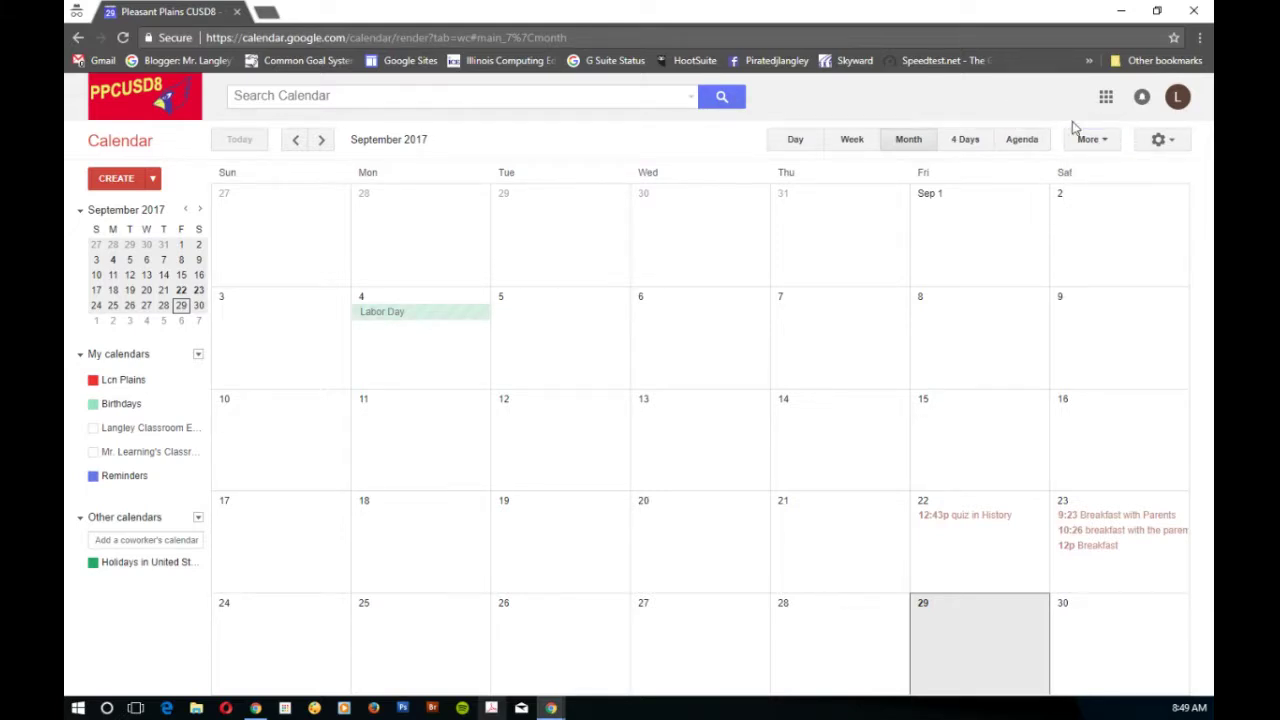
pyautogui.click(852, 141)
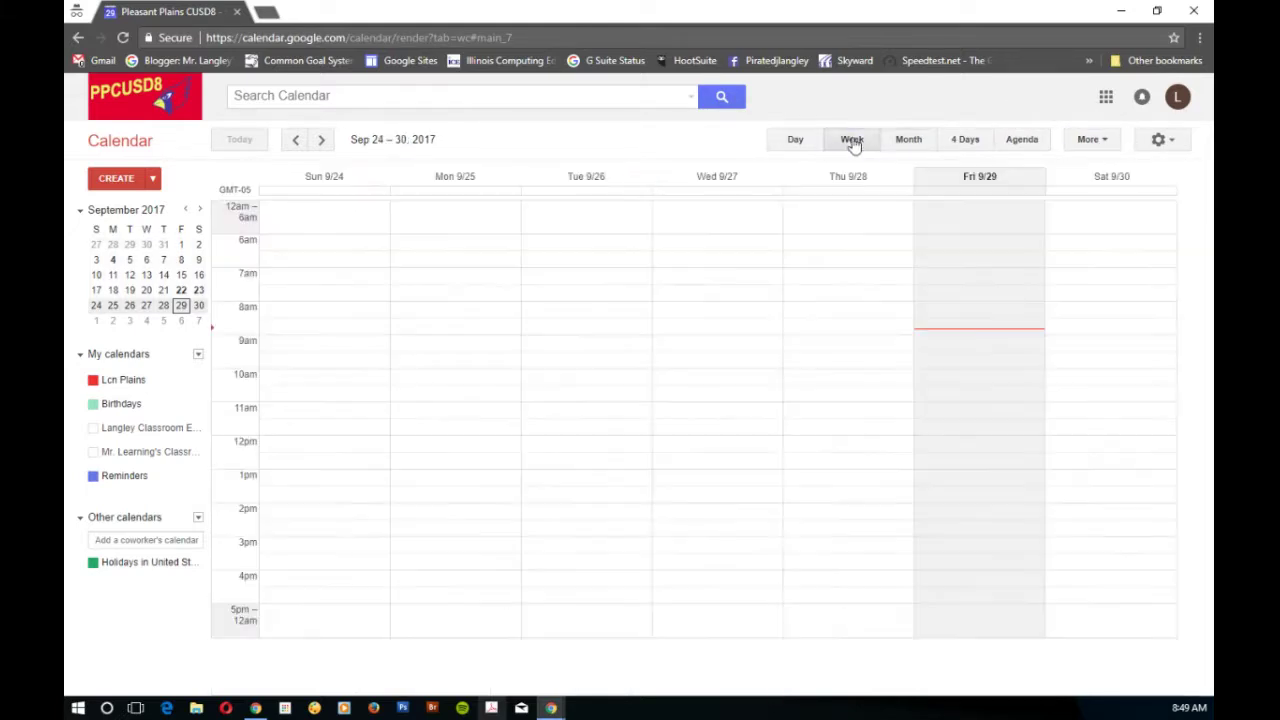
# - Open the Calendar Labs settings and save them with Hide morning and night enabled
pyautogui.click(1166, 142)
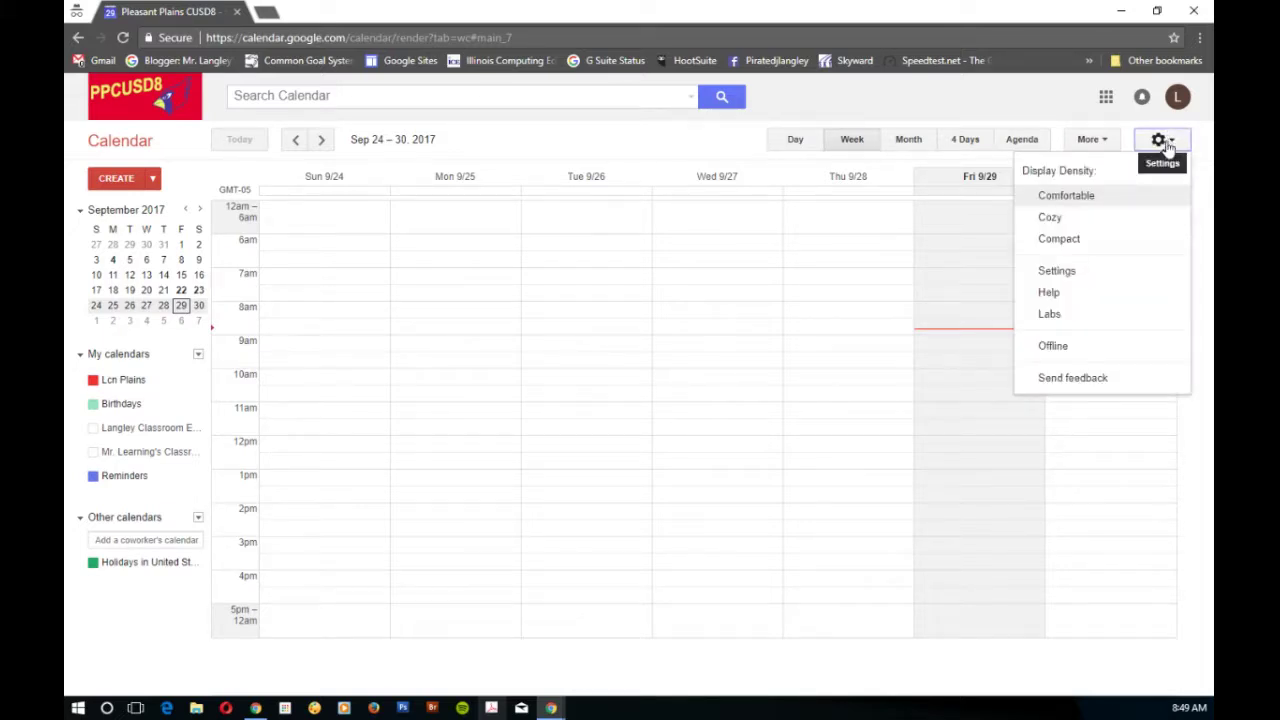
pyautogui.click(1052, 316)
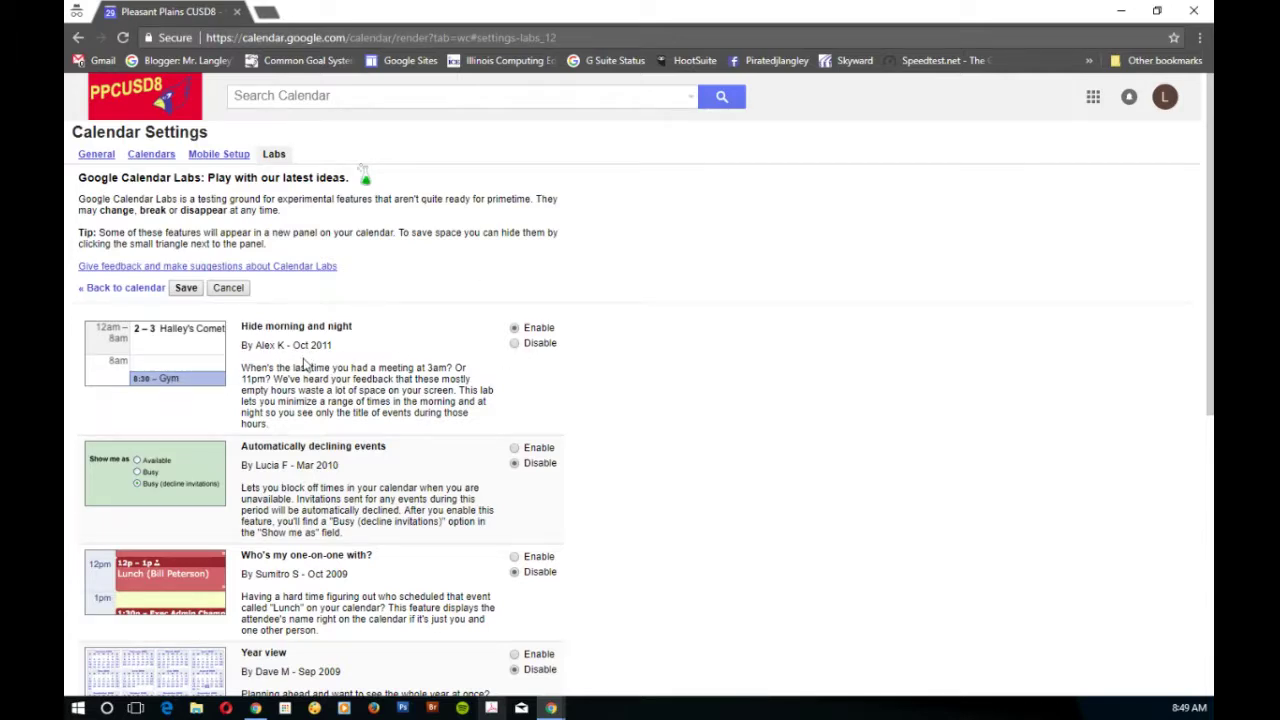
pyautogui.click(186, 290)
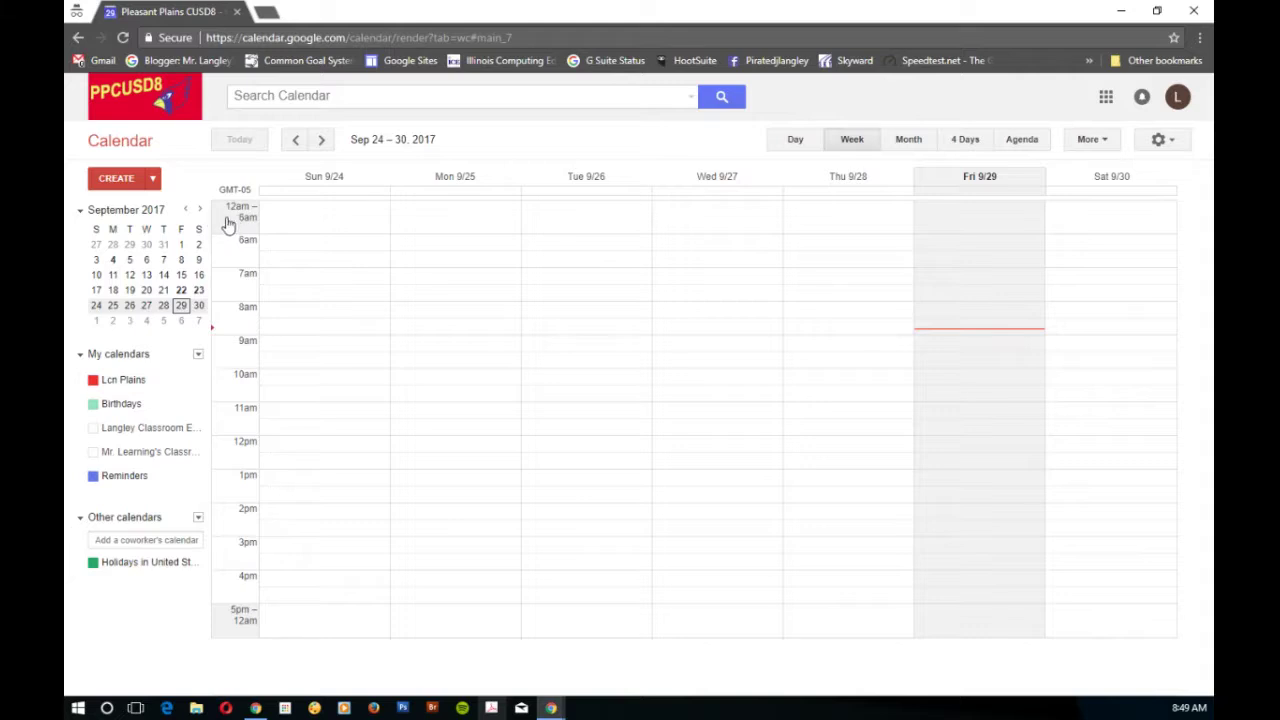
# - Expand the hidden morning hours in the week view and set the hidden range to 12am – 7am
pyautogui.click(228, 222)
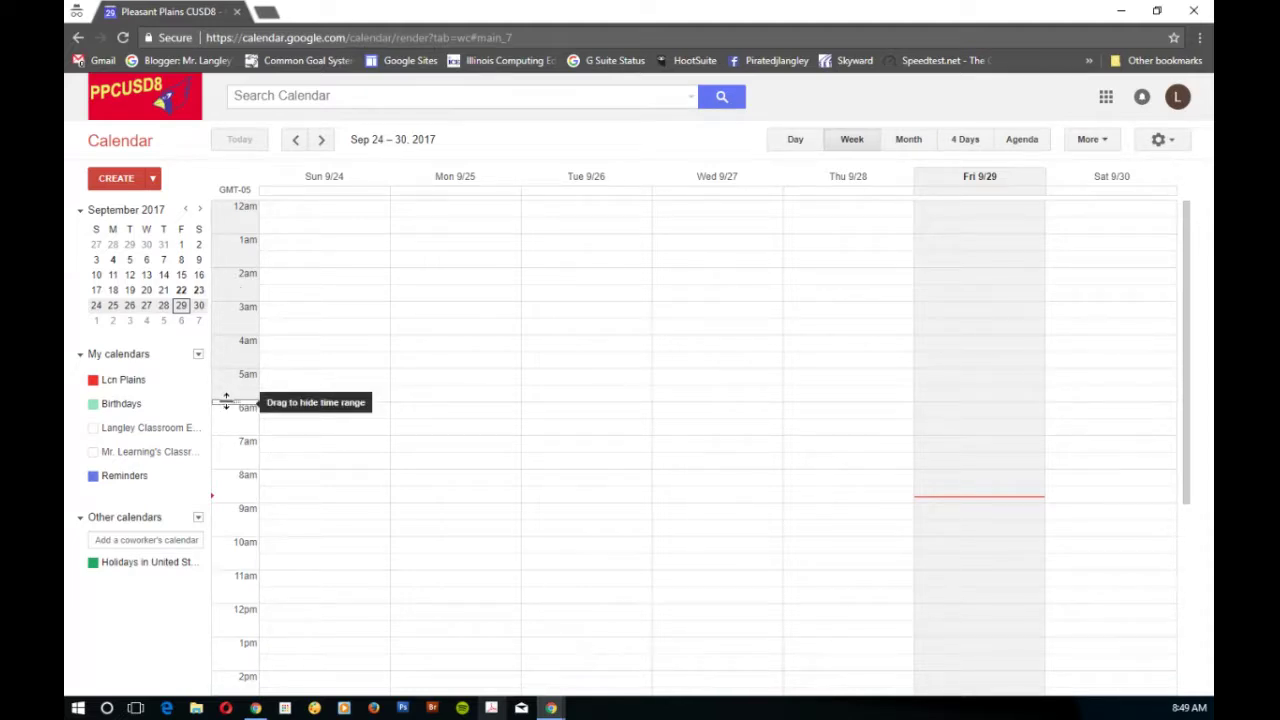
pyautogui.moveTo(226, 402); pyautogui.dragTo(227, 436)
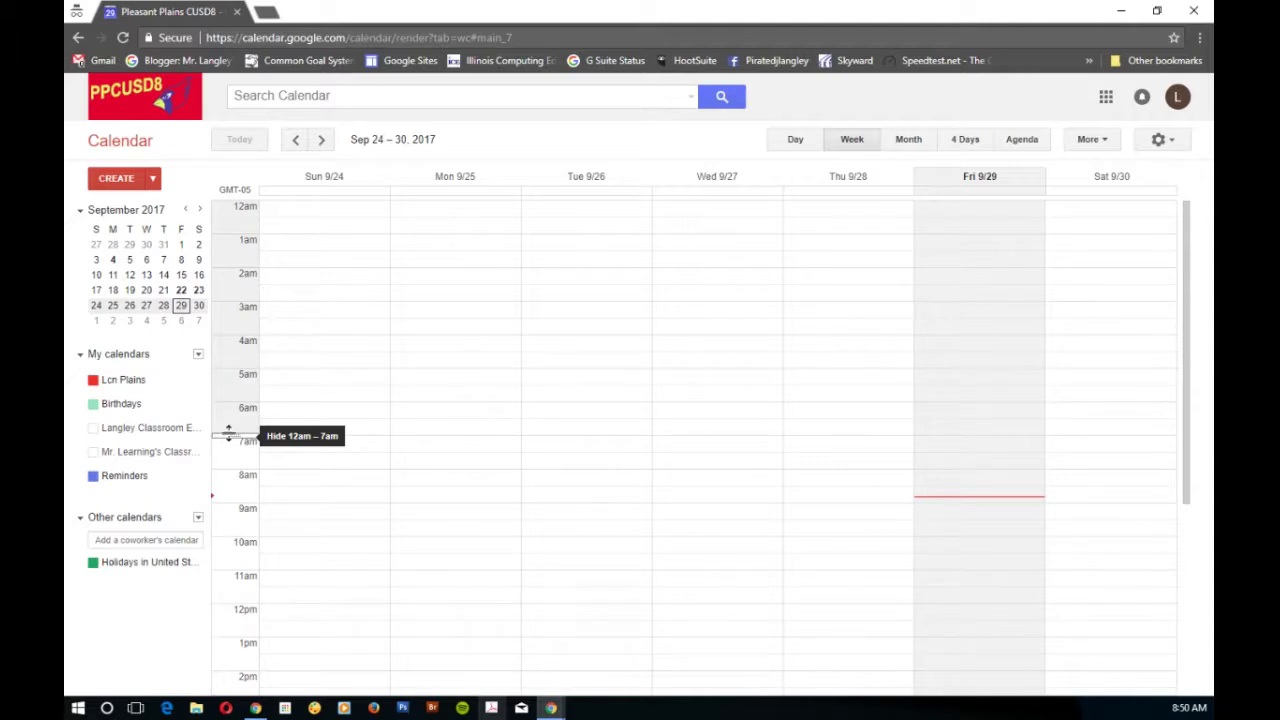
pyautogui.moveTo(228, 432); pyautogui.dragTo(237, 430)
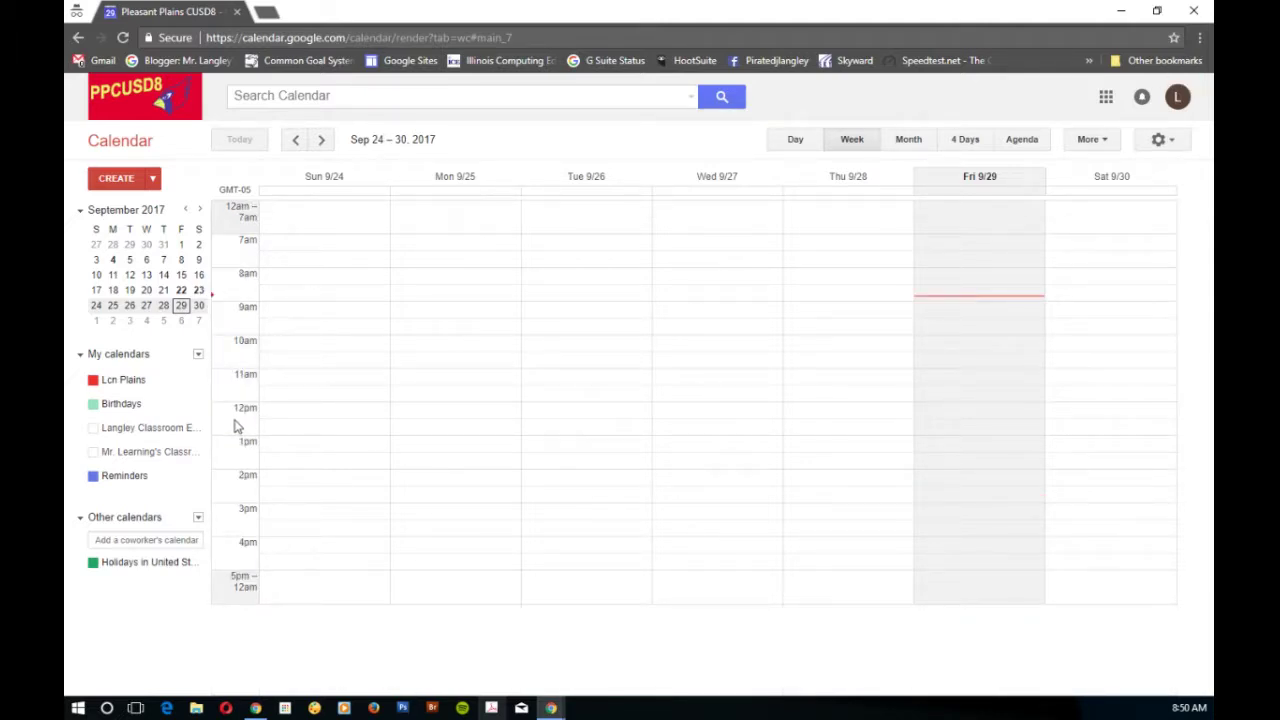
# - Expand the hidden hours again and set the hidden evening range to 10pm – 12am
pyautogui.click(235, 222)
pyautogui.scroll(-2, 1193, 490)
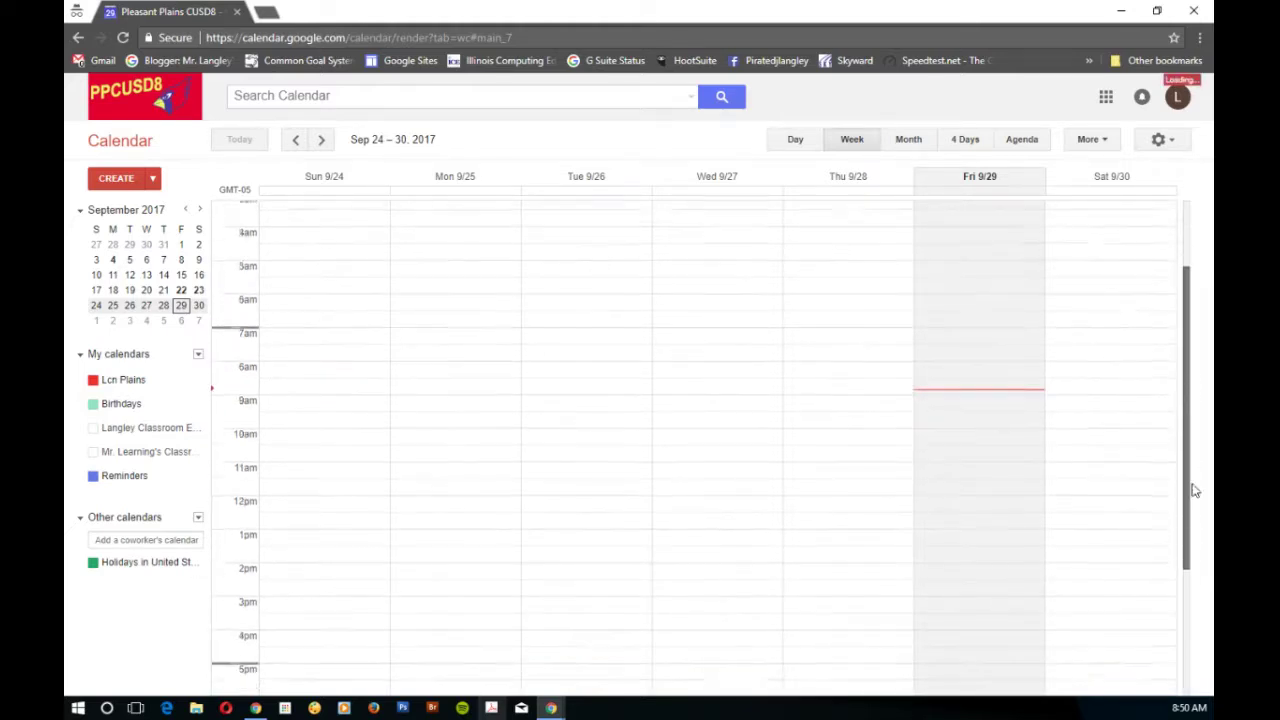
pyautogui.moveTo(1192, 488); pyautogui.dragTo(1189, 594)
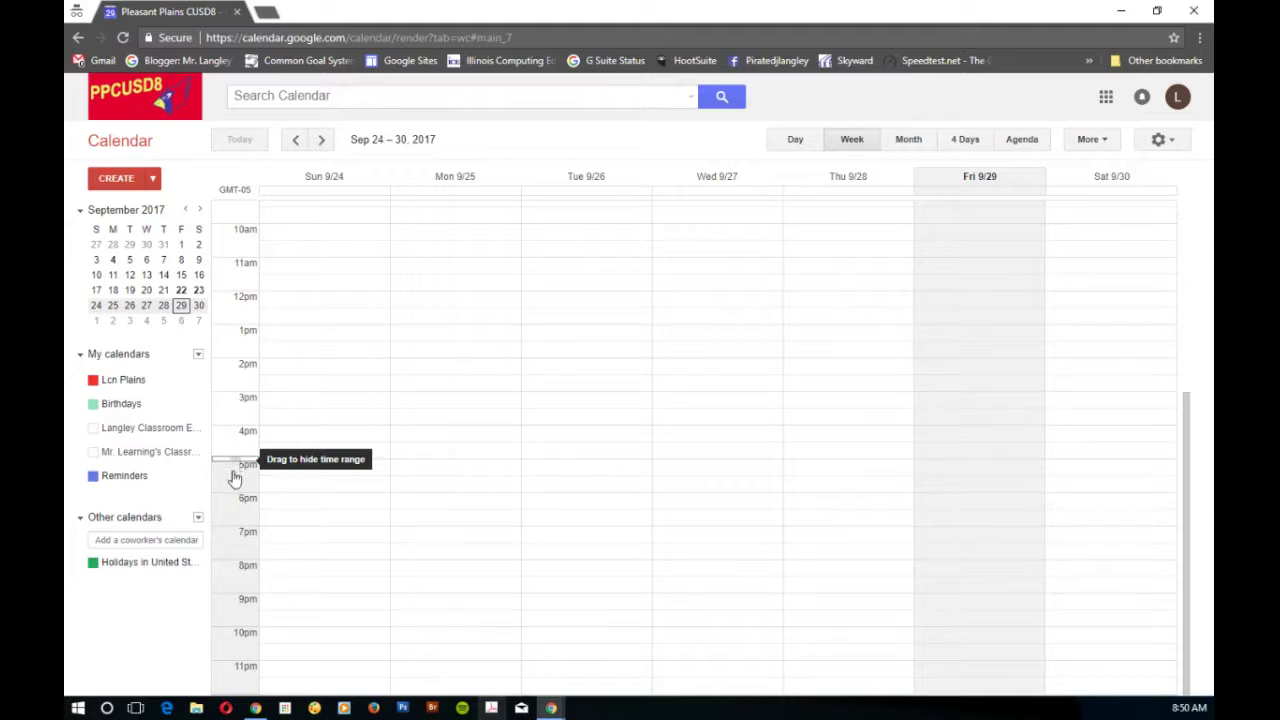
pyautogui.moveTo(230, 465); pyautogui.dragTo(234, 645)
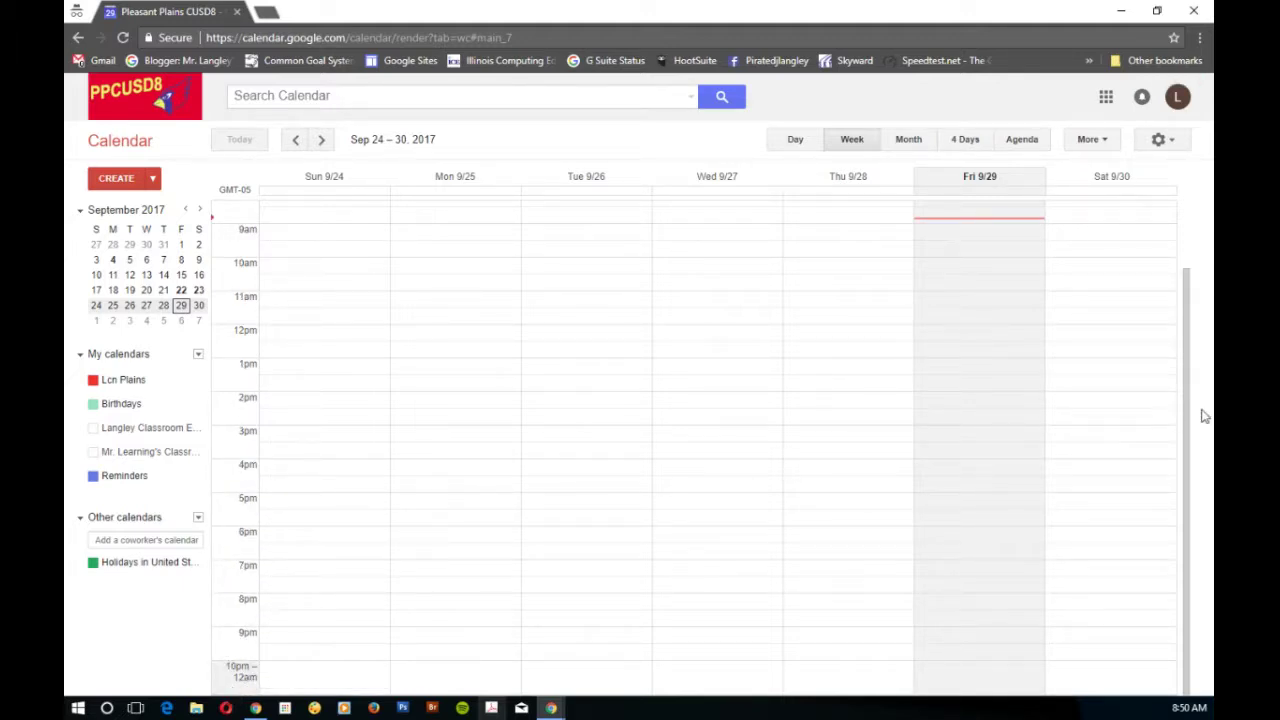
pyautogui.moveTo(1191, 423); pyautogui.dragTo(1129, 363)
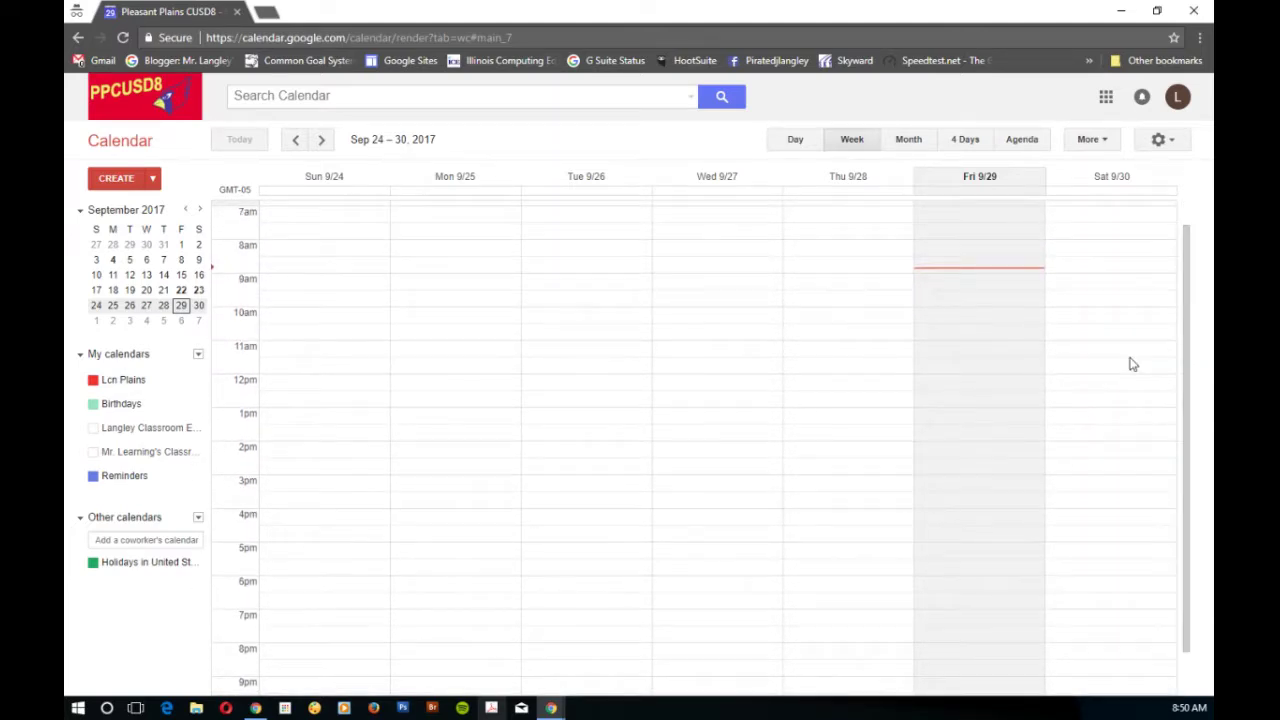
# - Collapse and re-expand the My calendars list, and look over the options of its first calendar
pyautogui.click(80, 358)
pyautogui.click(80, 358)
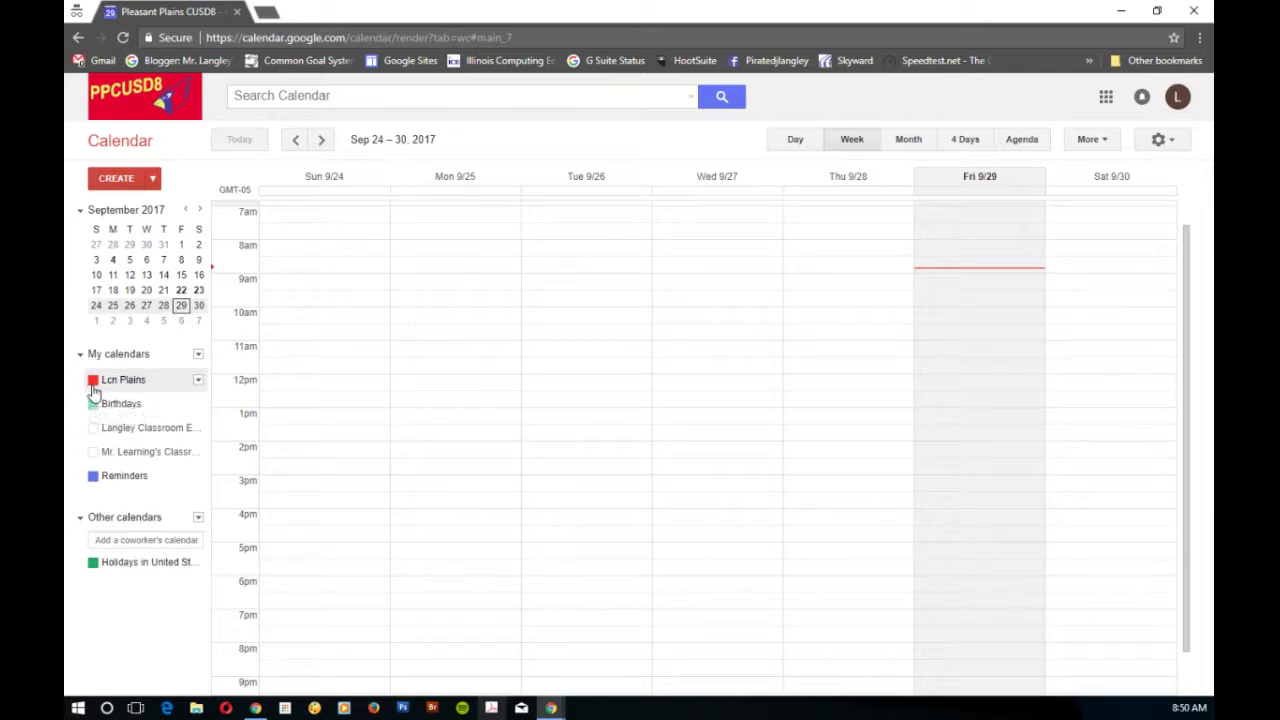
pyautogui.click(198, 382)
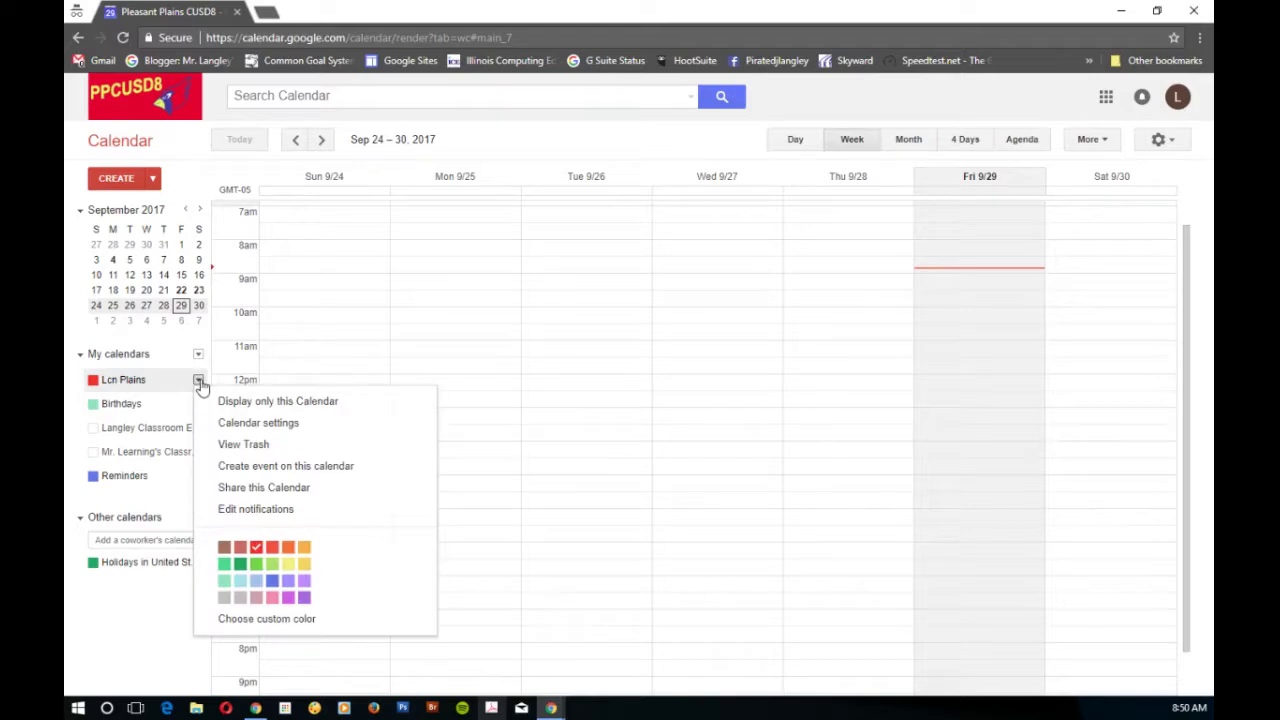
pyautogui.click(139, 606)
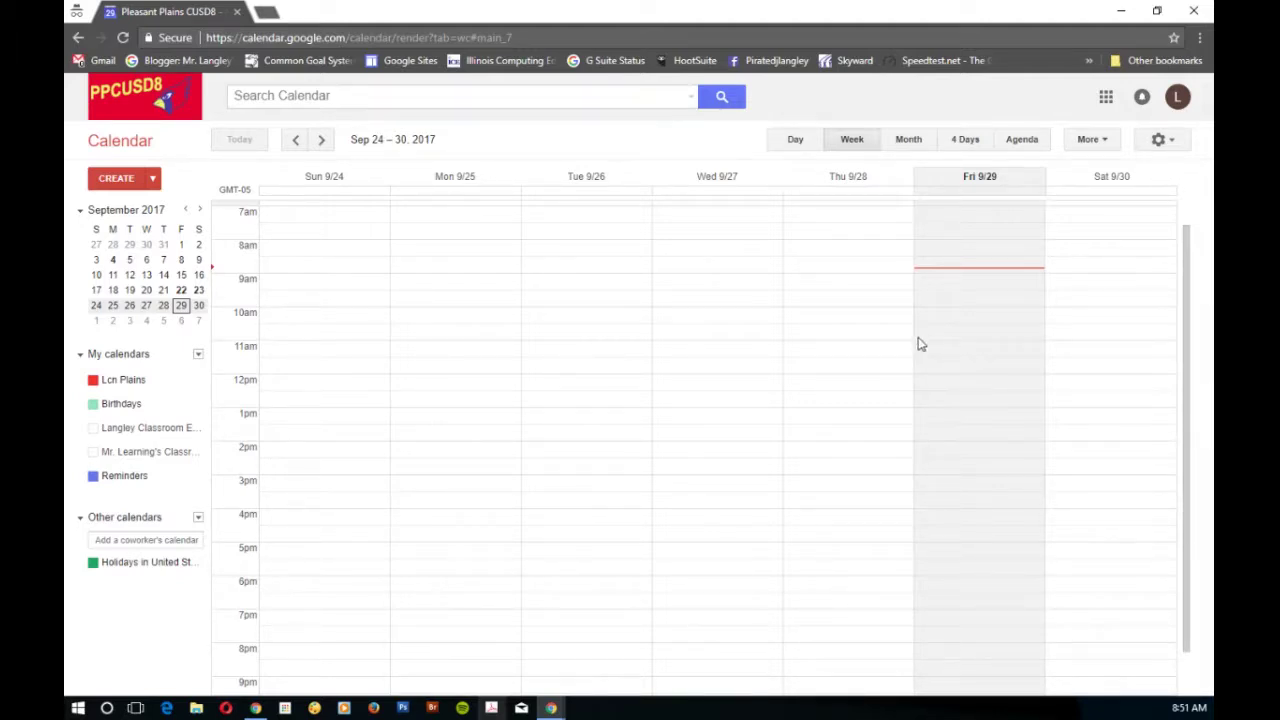
# - Create an event titled "Milk and cookies" on Friday, September 29, from 10am to 11am
pyautogui.click(976, 325)
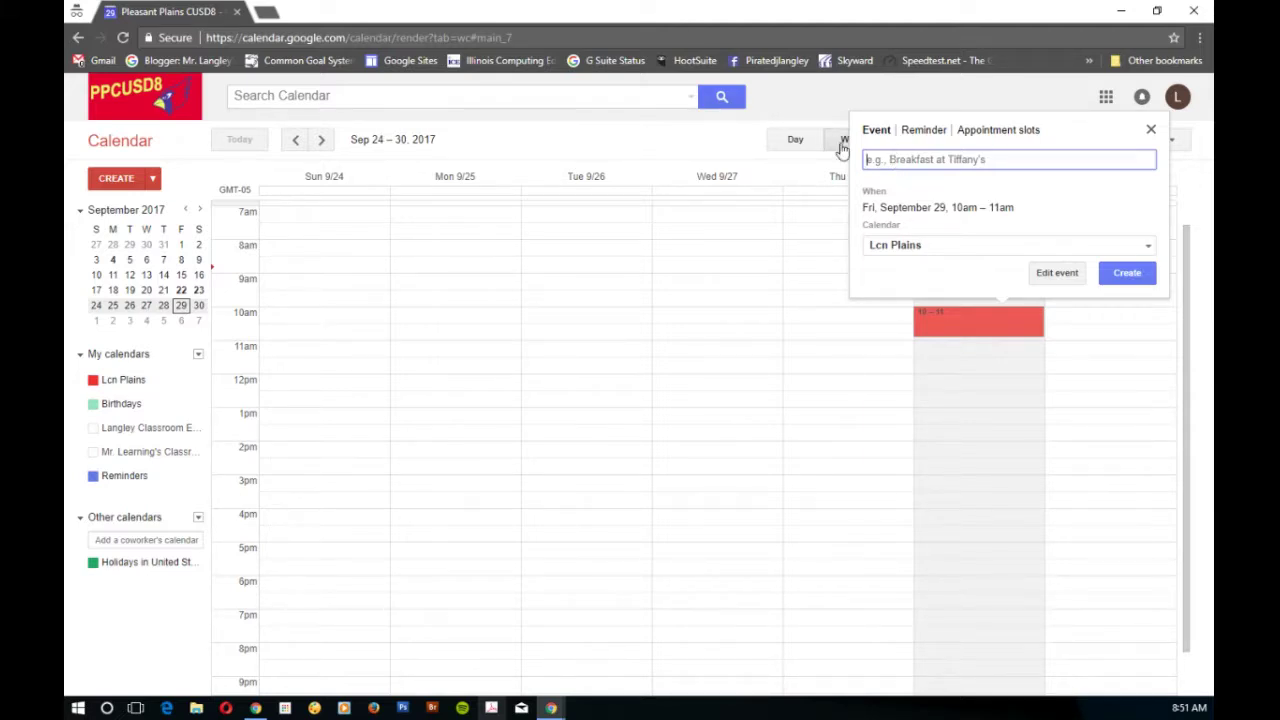
pyautogui.write('Milk and cookies')
pyautogui.click(1128, 275)
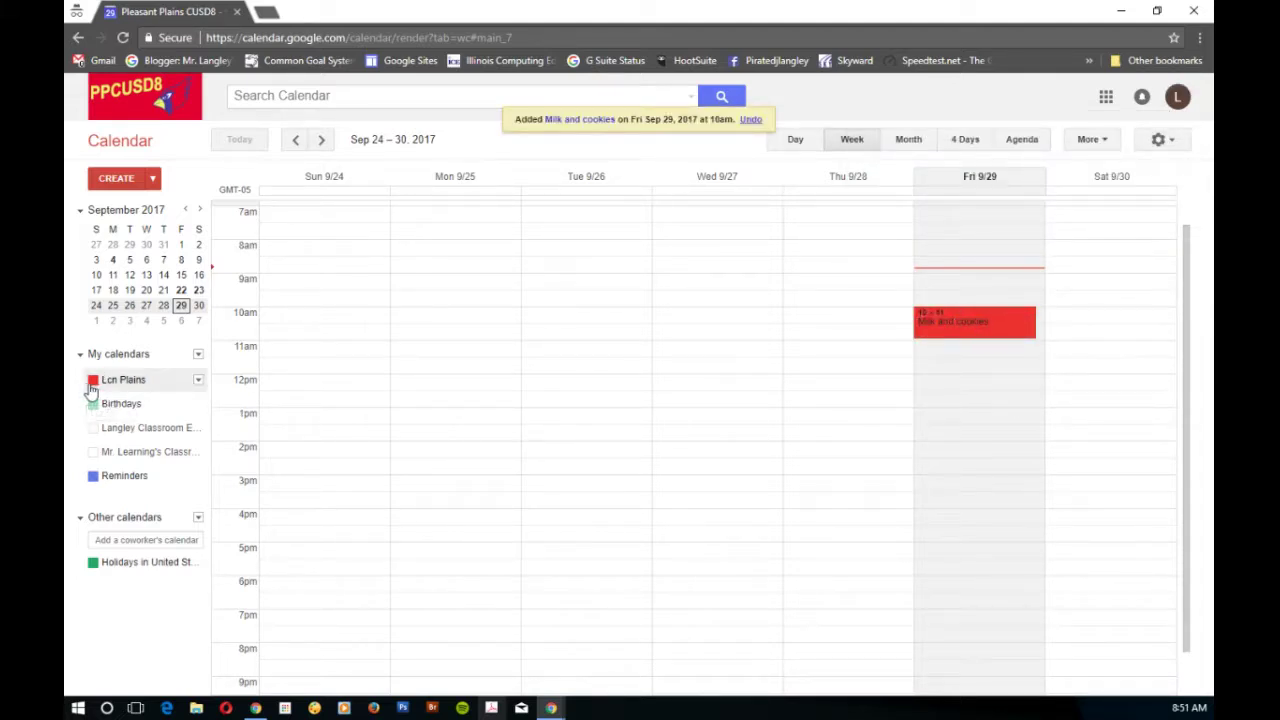
# - Change the color of the first calendar under My calendars to blue
pyautogui.click(198, 382)
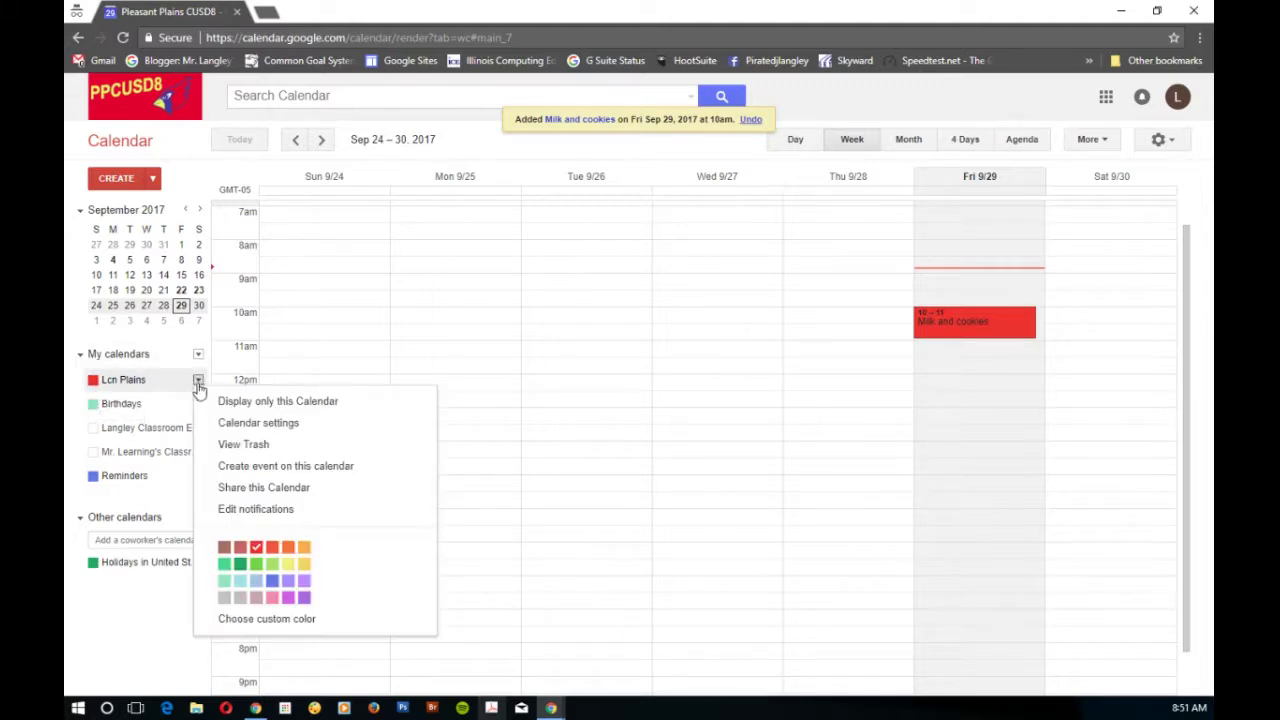
pyautogui.click(273, 583)
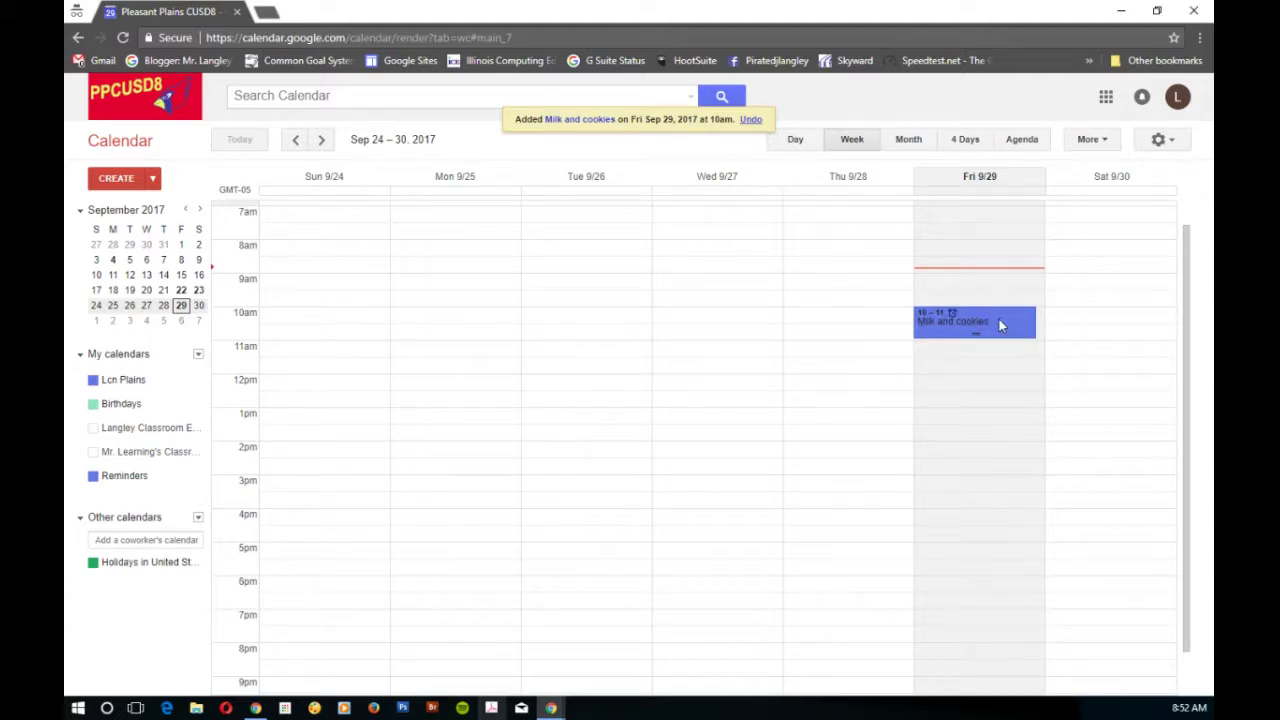
# - Open the Milk and cookies event for editing and set its start time to 10:16am
pyautogui.moveTo(999, 324)
pyautogui.mouseDown()
pyautogui.moveTo(996, 374)
pyautogui.moveTo(1074, 322)
pyautogui.moveTo(1088, 358)
pyautogui.moveTo(1077, 380)
pyautogui.moveTo(1000, 340)
pyautogui.moveTo(1010, 326)
pyautogui.mouseUp()
pyautogui.click(998, 322)
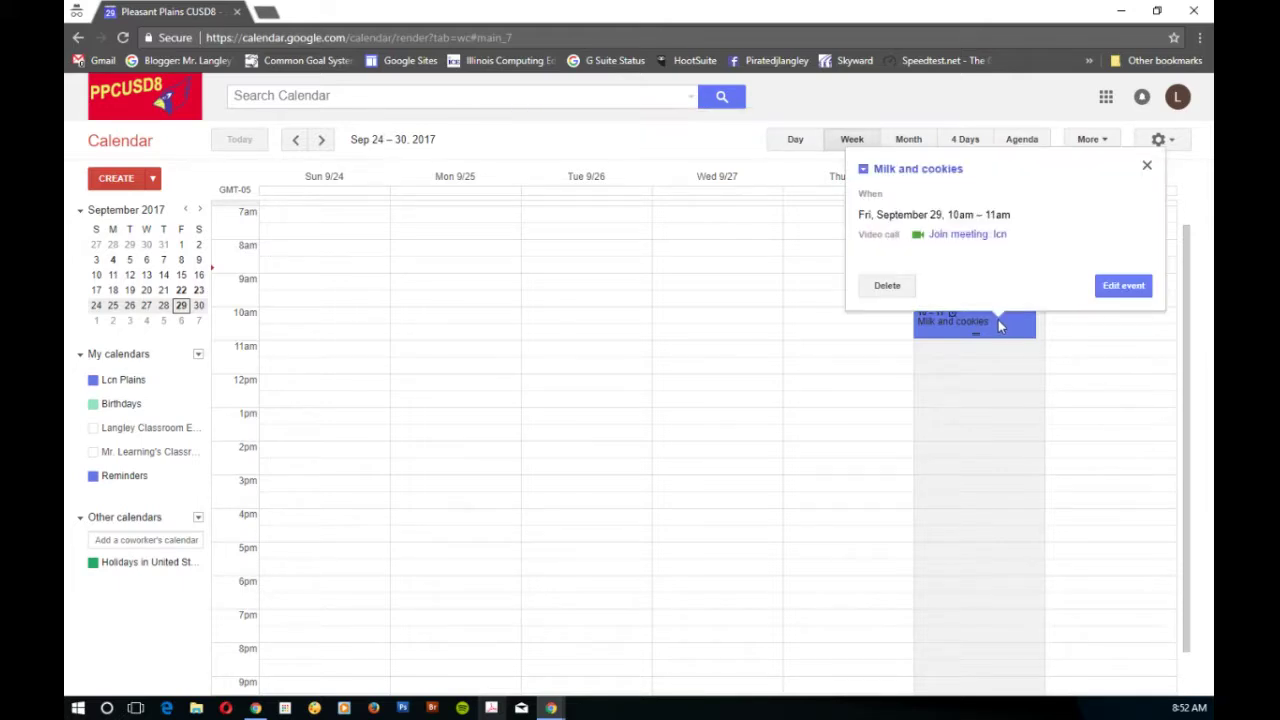
pyautogui.click(1123, 286)
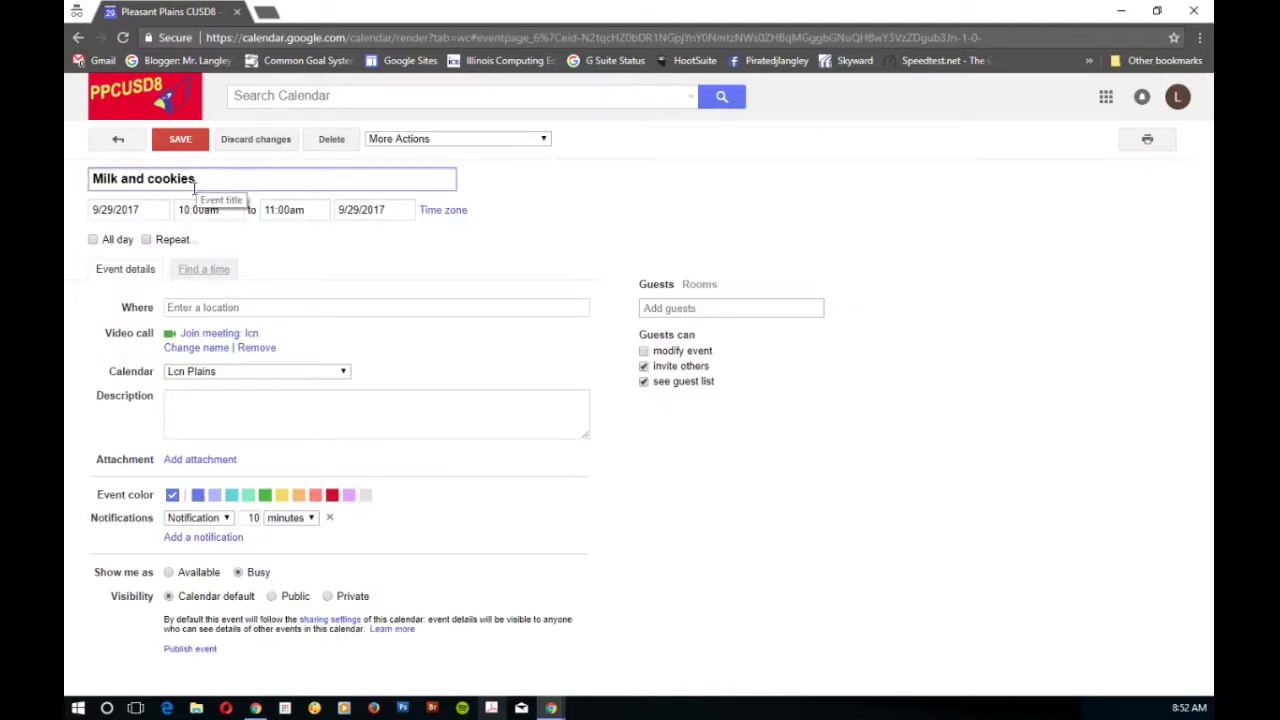
pyautogui.click(199, 210)
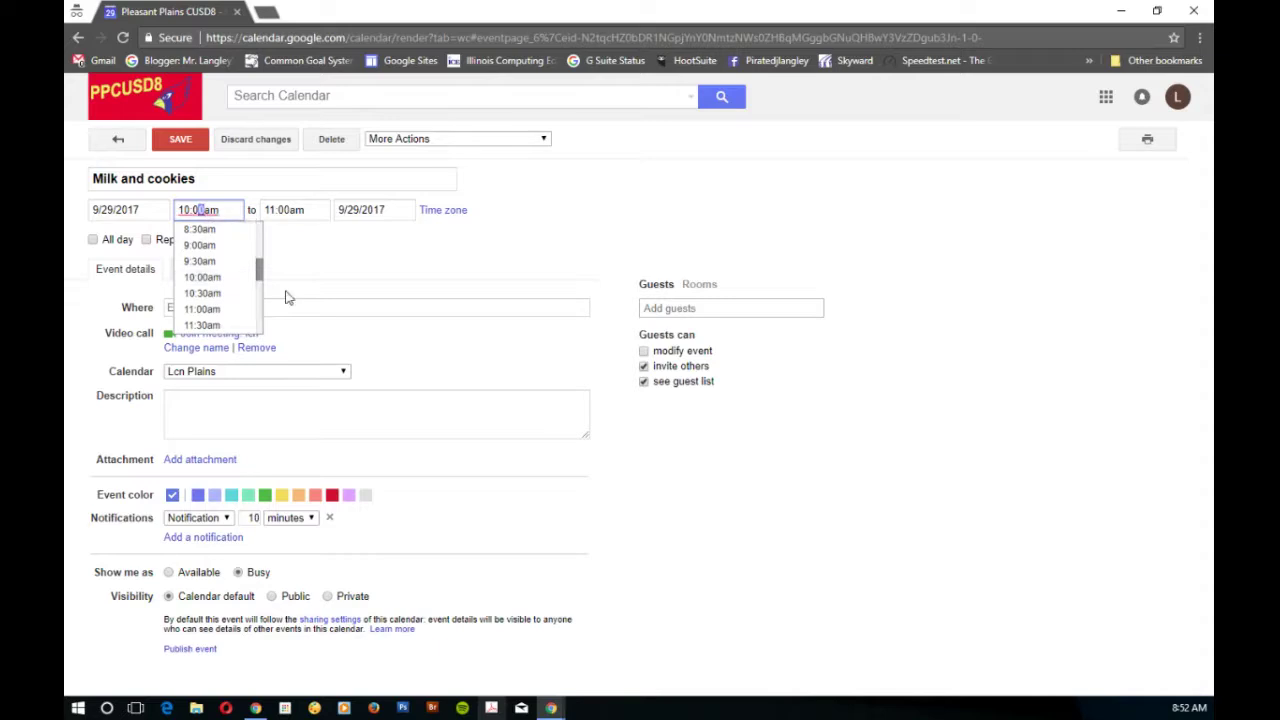
pyautogui.press('BackSpace')
pyautogui.press('BackSpace')
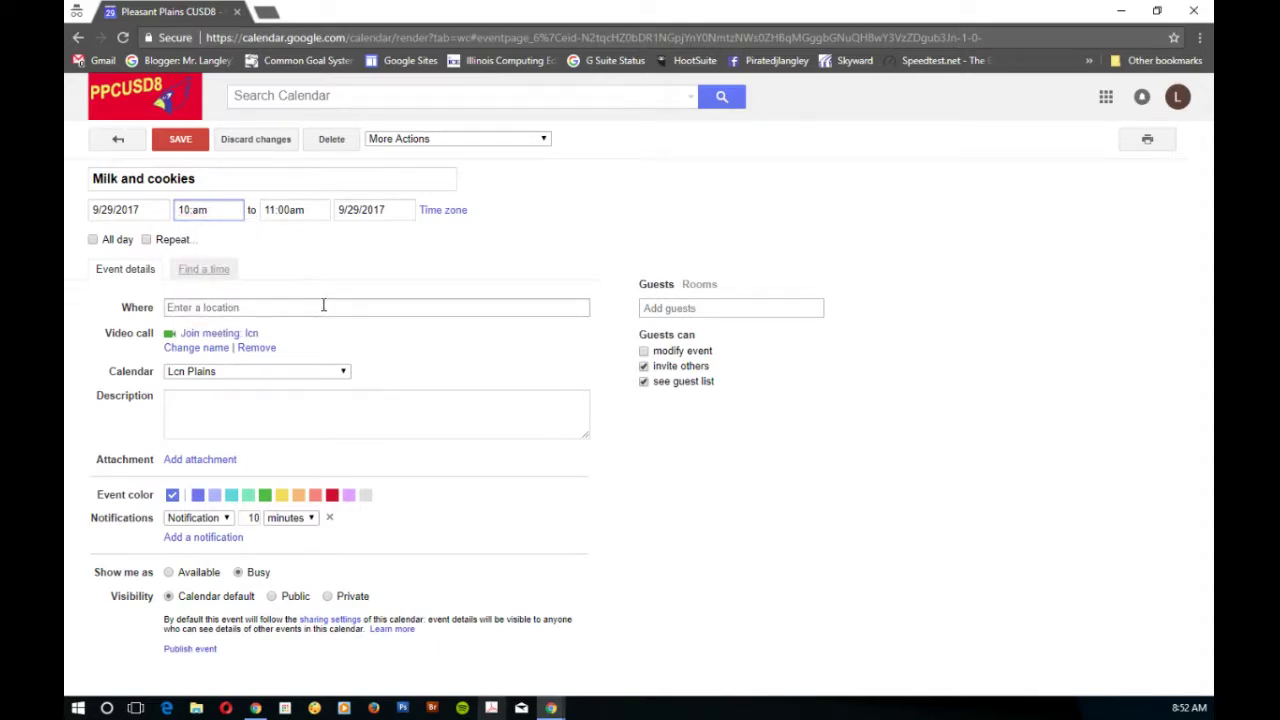
pyautogui.write('15')
pyautogui.press('Tab')
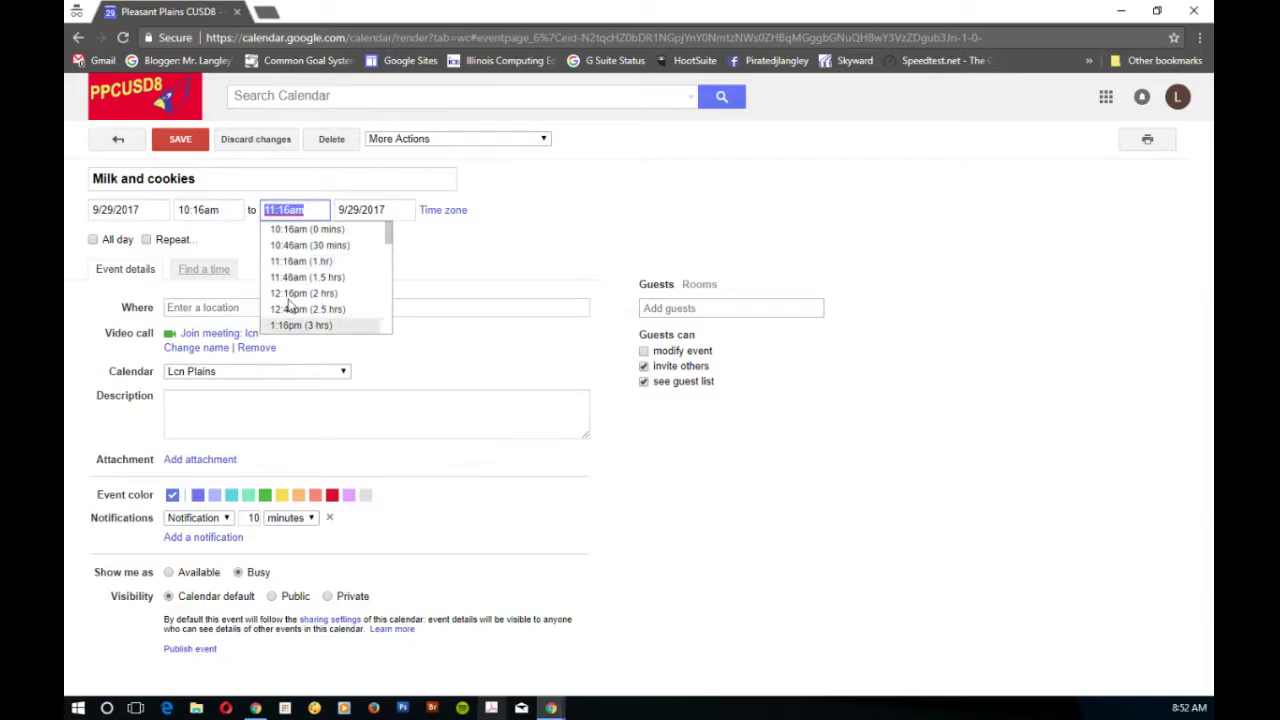
# - Set the end time of the Milk and cookies event to 10:20am
pyautogui.click(323, 247)
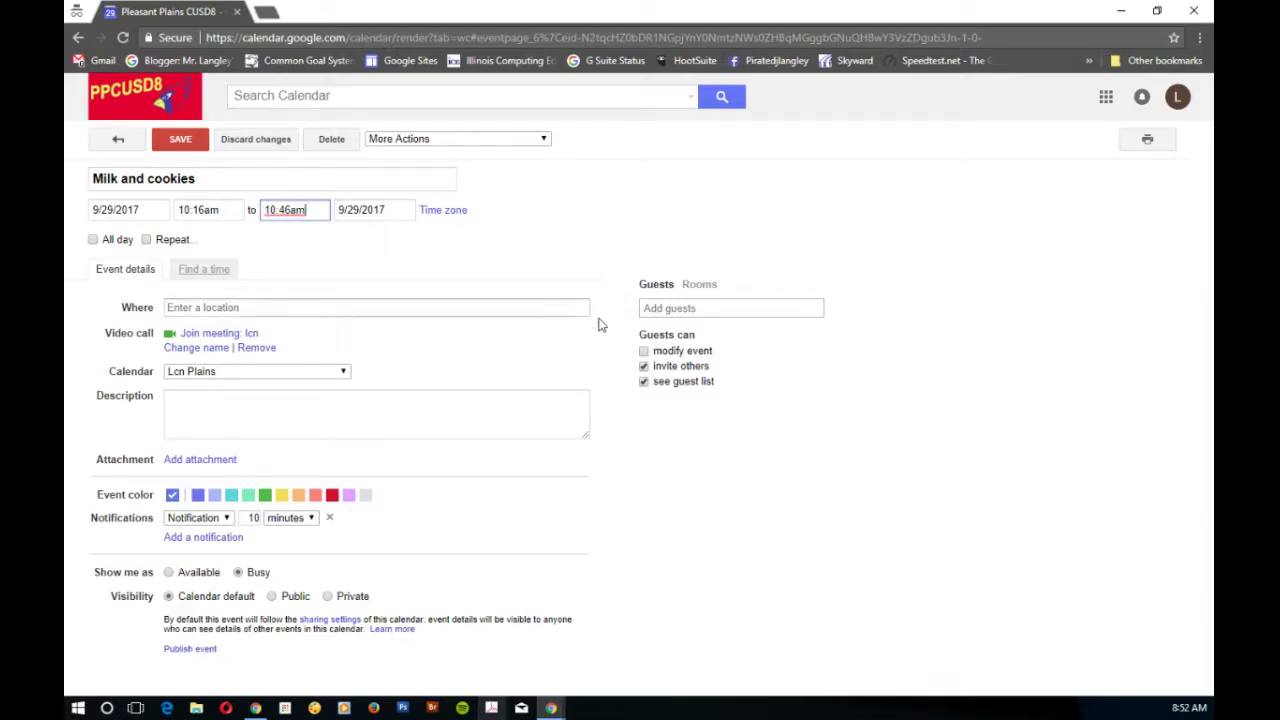
pyautogui.click(289, 210)
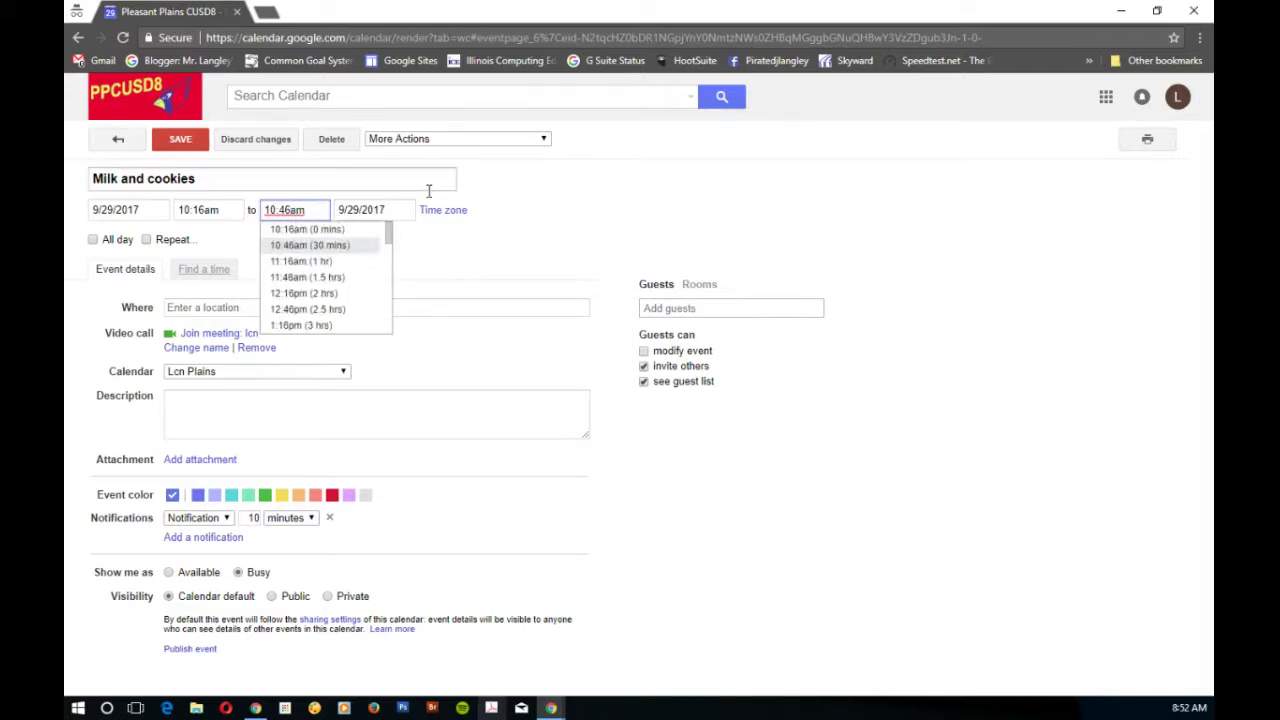
pyautogui.press('BackSpace')
pyautogui.press('BackSpace')
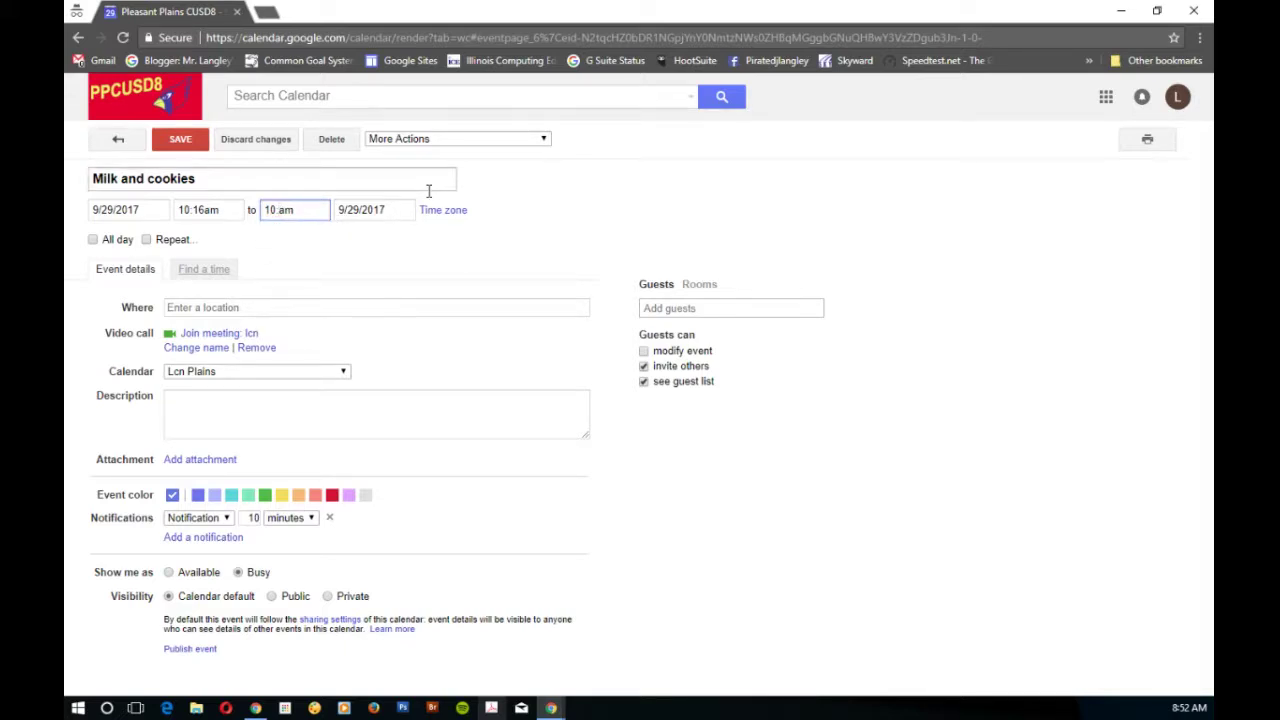
pyautogui.write('20')
pyautogui.click(662, 226)
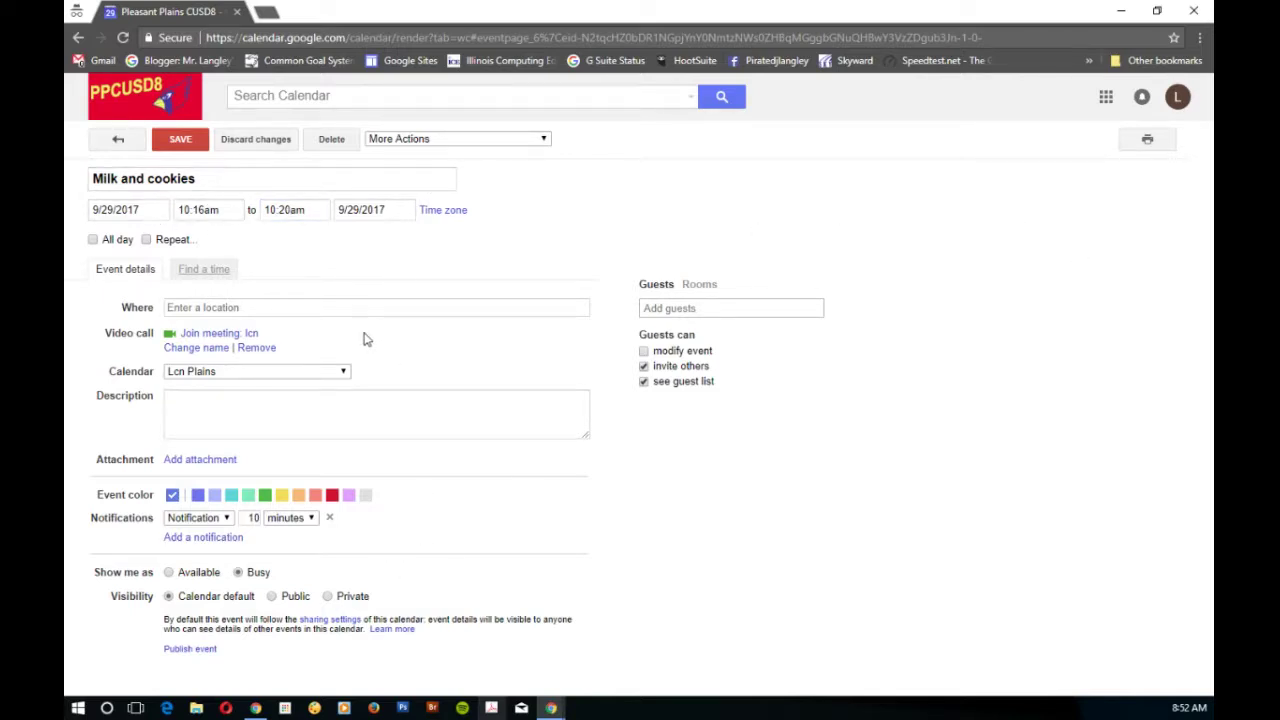
# - Set the Milk and cookies event's notification to 30 minutes before, leave it as a timed event, and save it
pyautogui.click(92, 241)
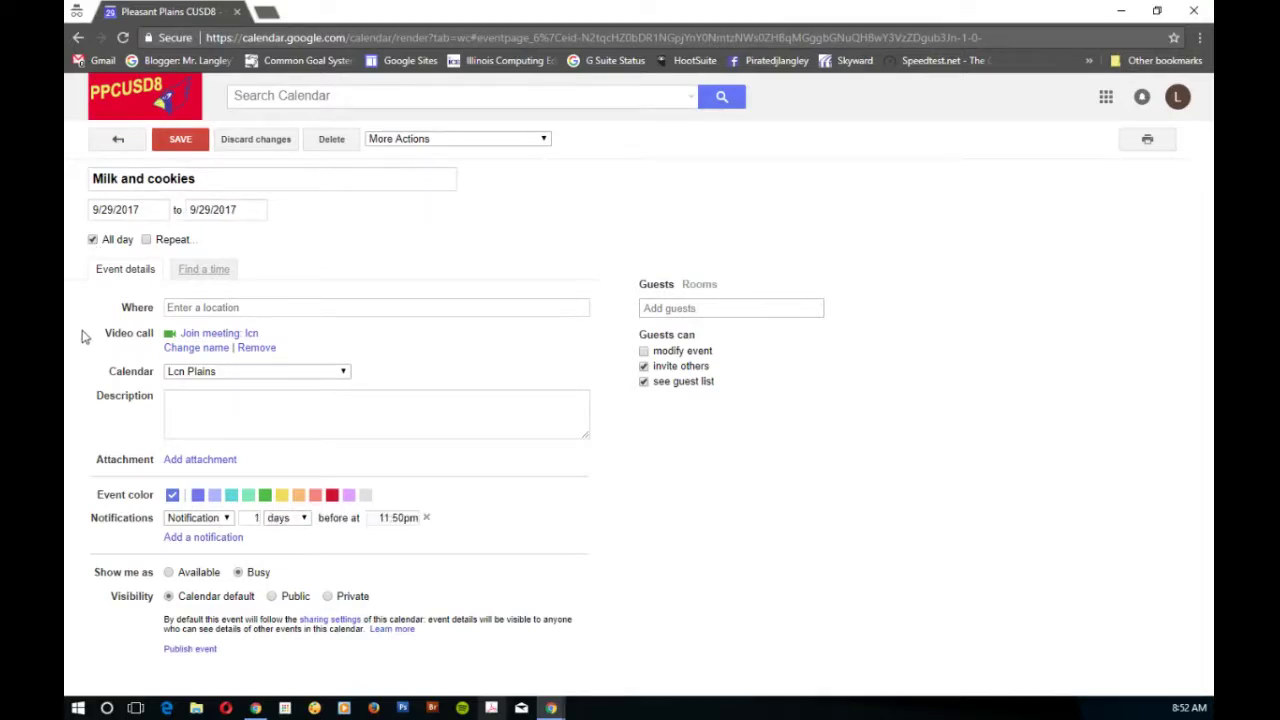
pyautogui.click(92, 241)
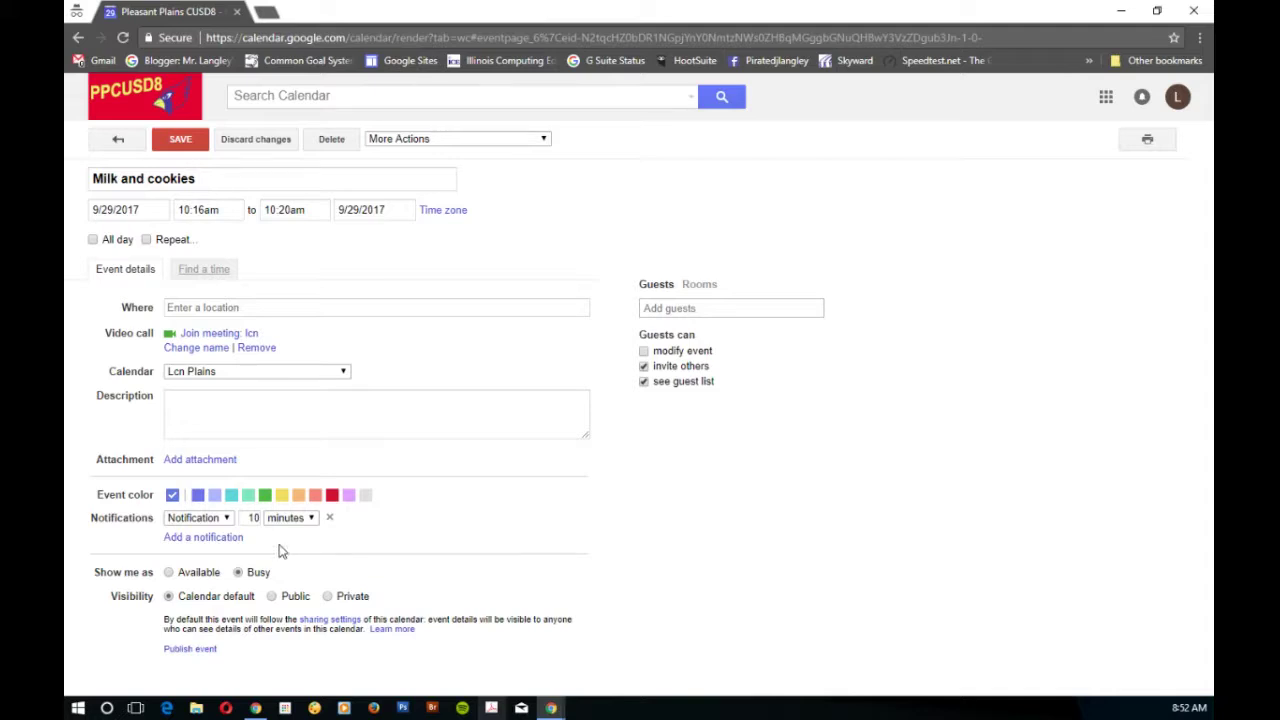
pyautogui.doubleClick(250, 517)
pyautogui.write('30')
pyautogui.click(372, 556)
pyautogui.click(176, 145)
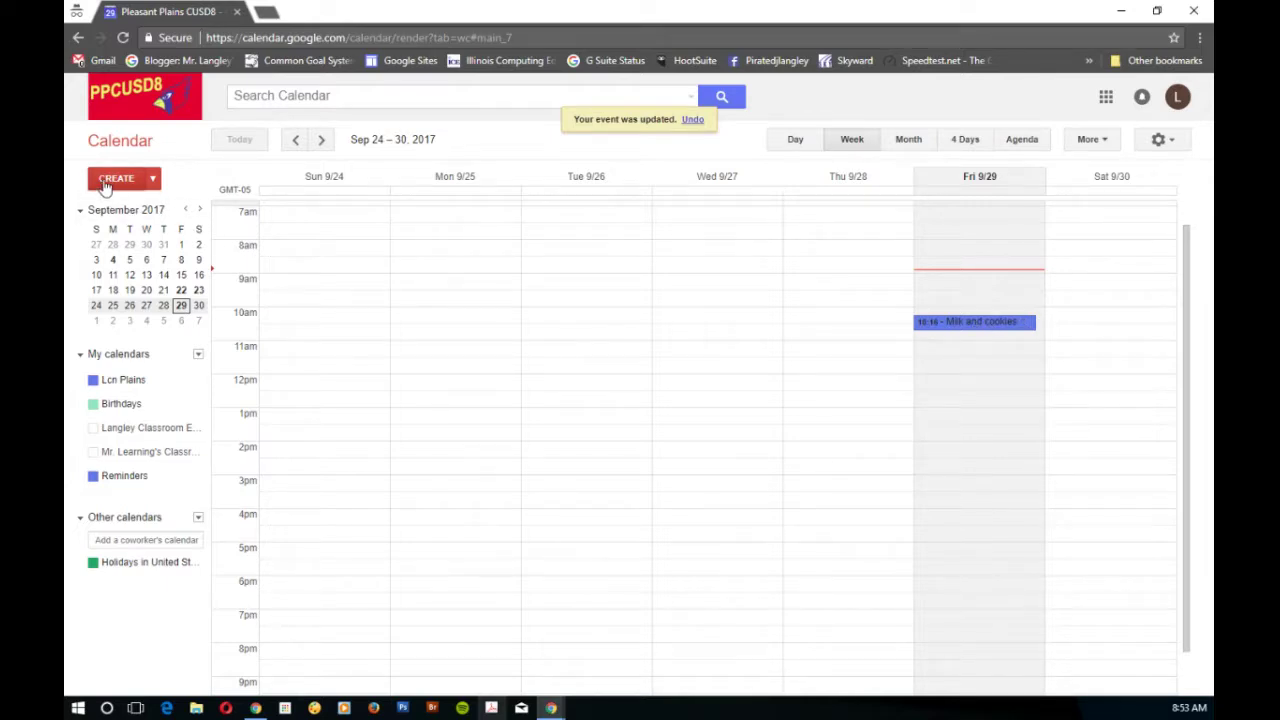
# - Quick-add an event with the text "Milk and cookies on Saturday at 11:10"
pyautogui.click(104, 188)
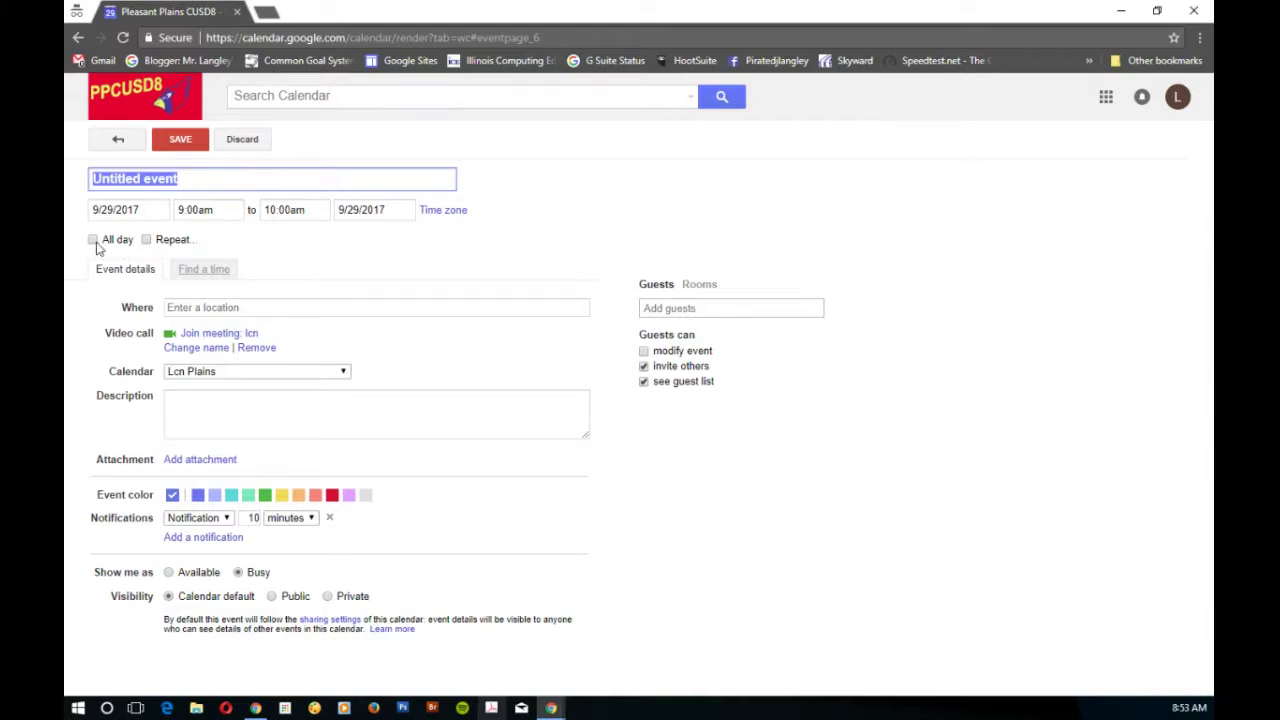
pyautogui.click(253, 144)
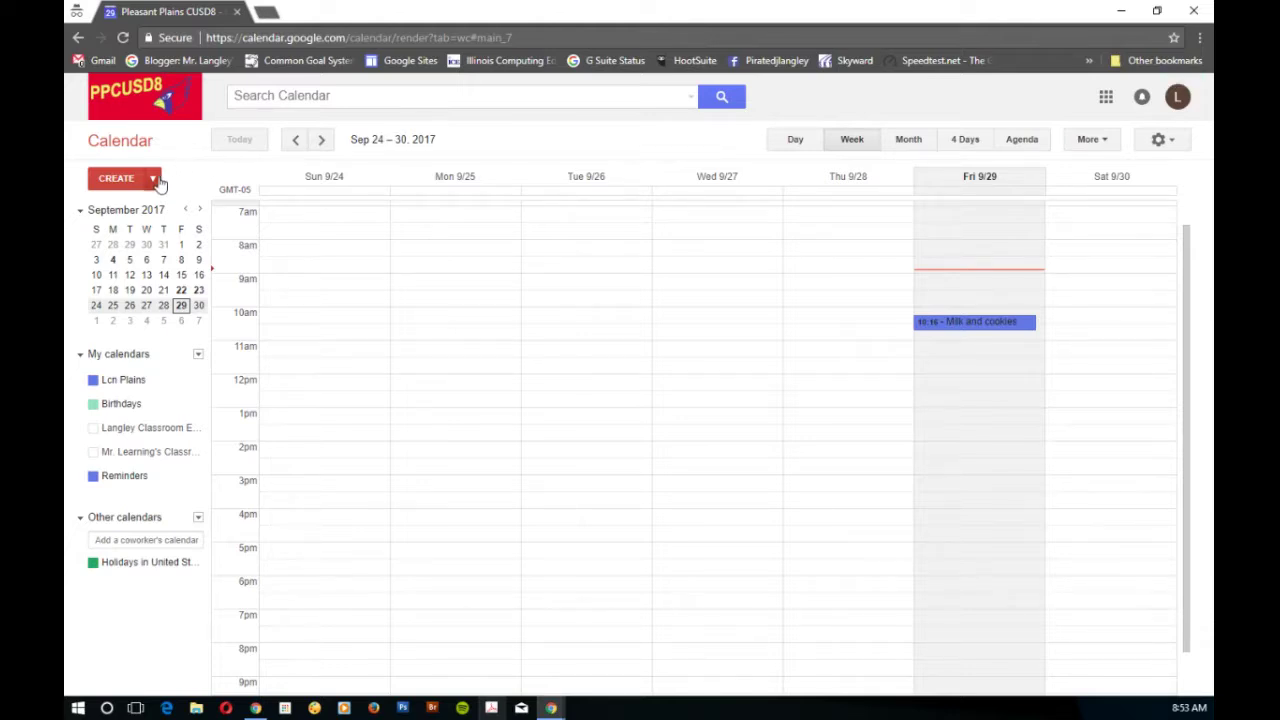
pyautogui.click(155, 182)
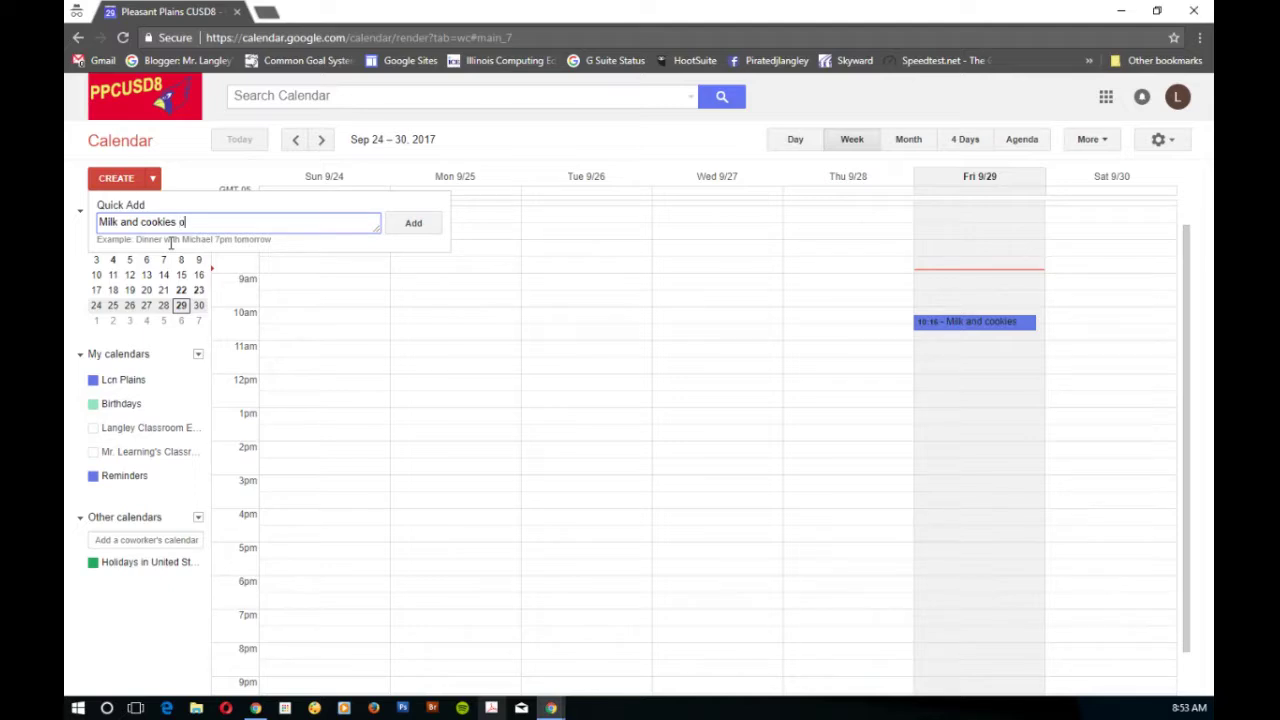
pyautogui.write('urday at')
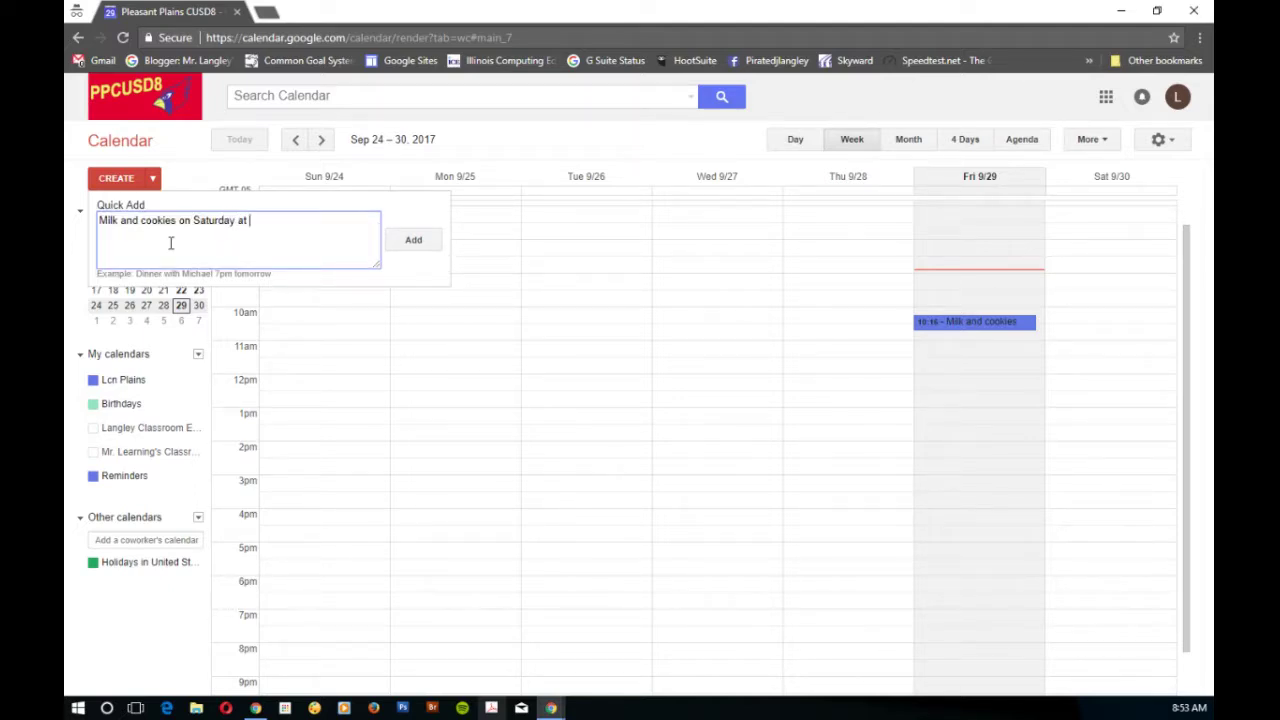
pyautogui.write(' 11:10')
pyautogui.press('Return')
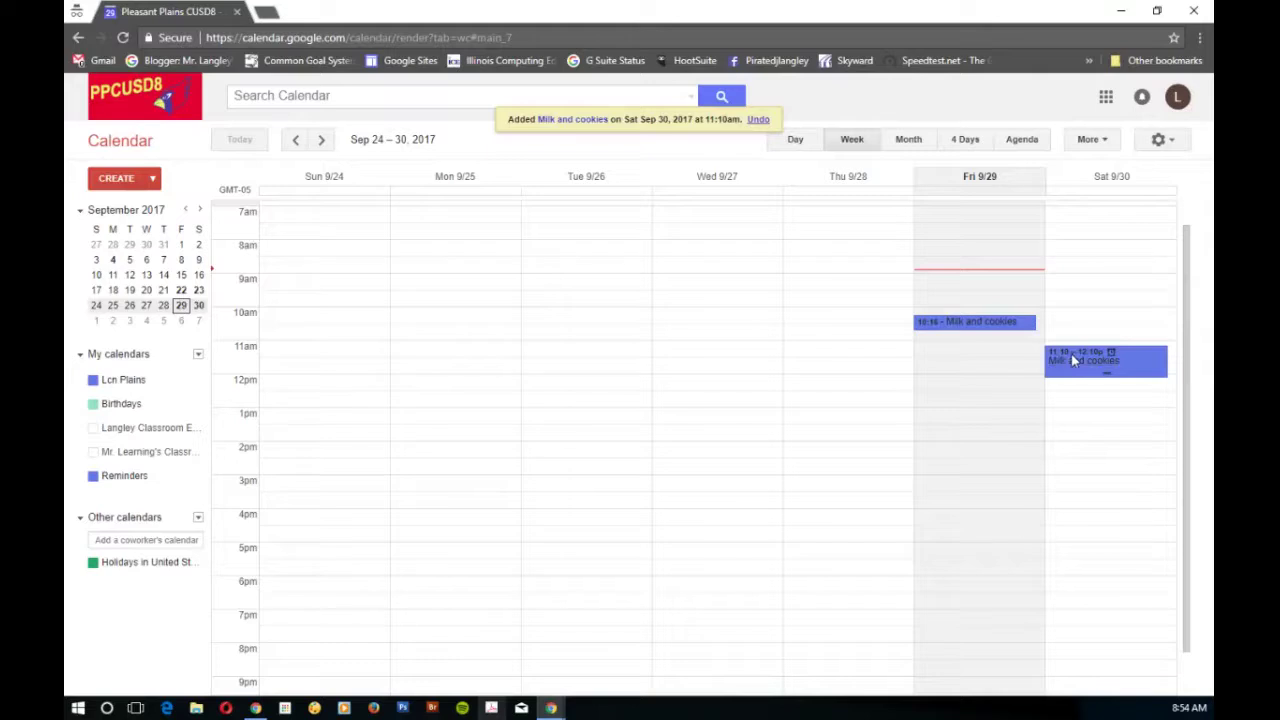
# - View the full details of Saturday's Milk and cookies event and leave them without saving changes
pyautogui.click(1146, 361)
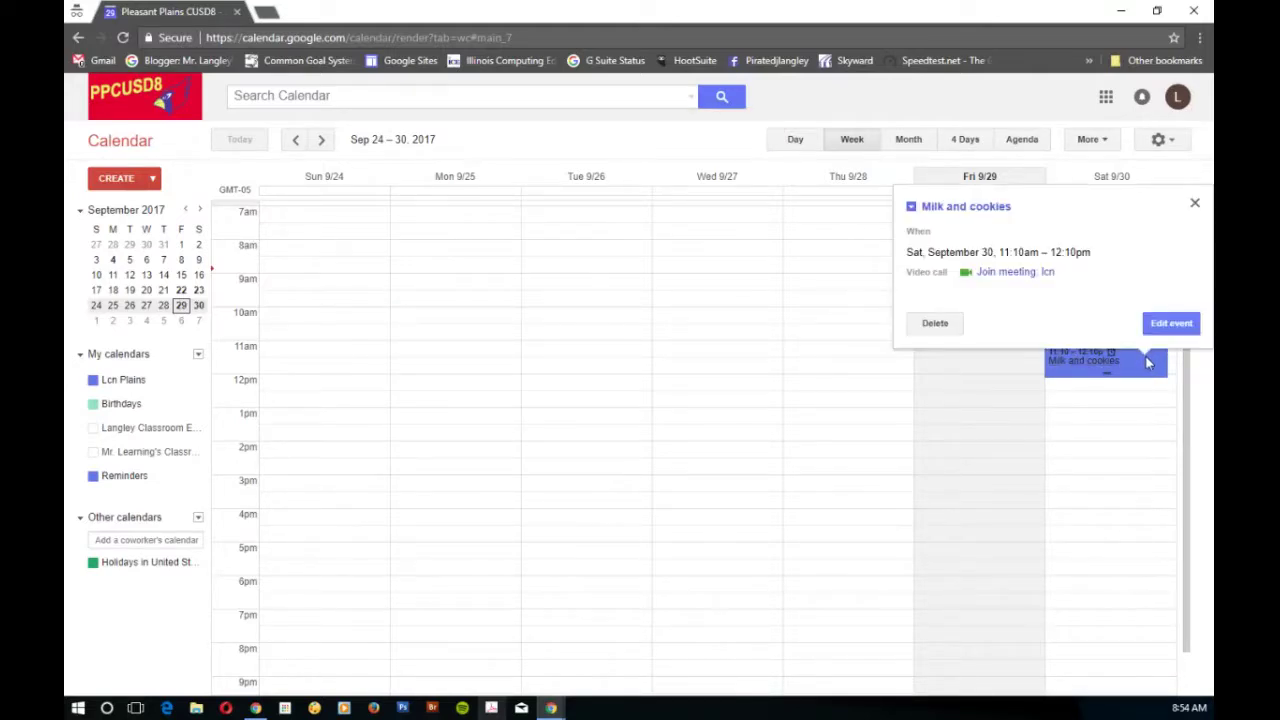
pyautogui.click(1170, 323)
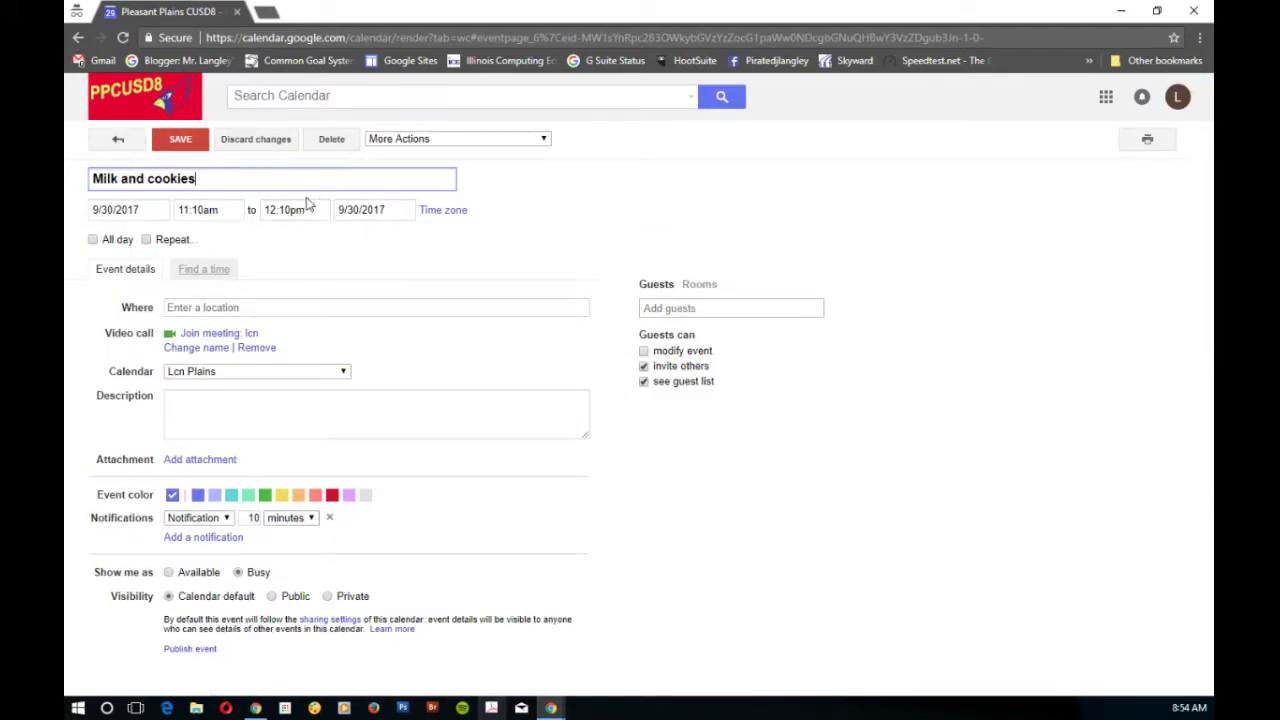
pyautogui.click(260, 139)
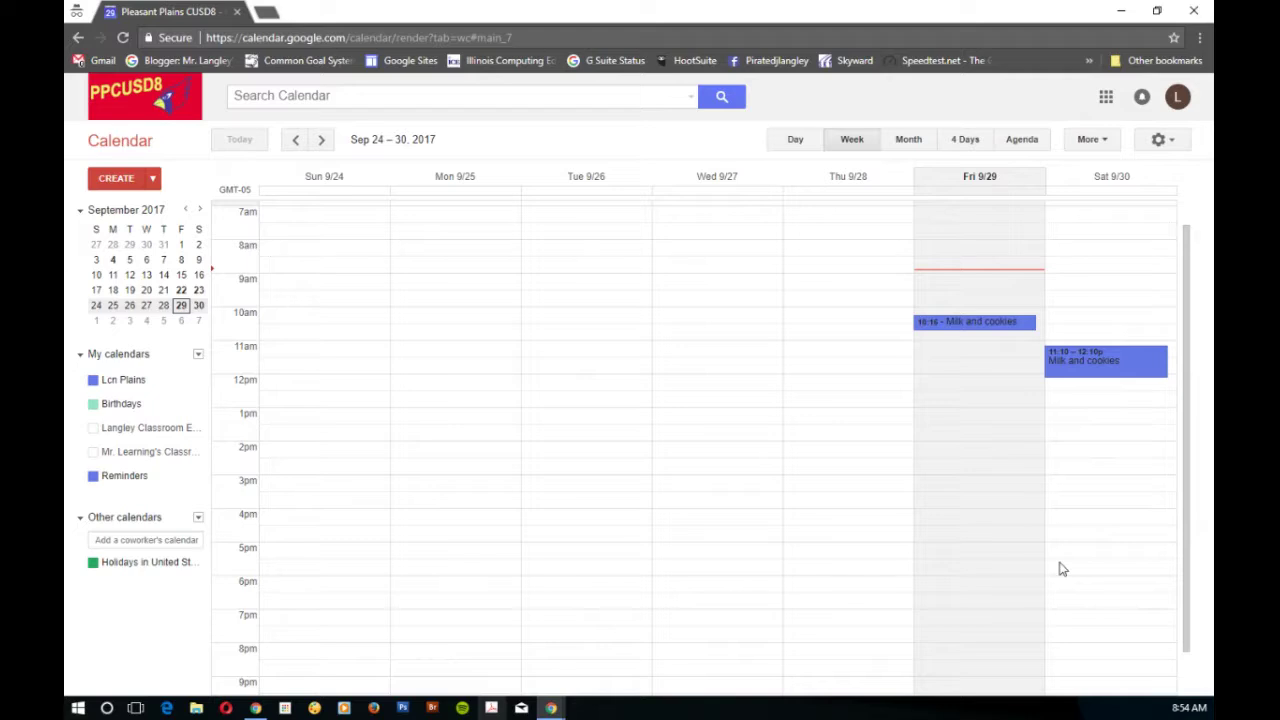
# - Switch to the Google Slides presentation about Calendar on mobile devices and go through its app screenshots
pyautogui.hotkey('alt', 'Tab')
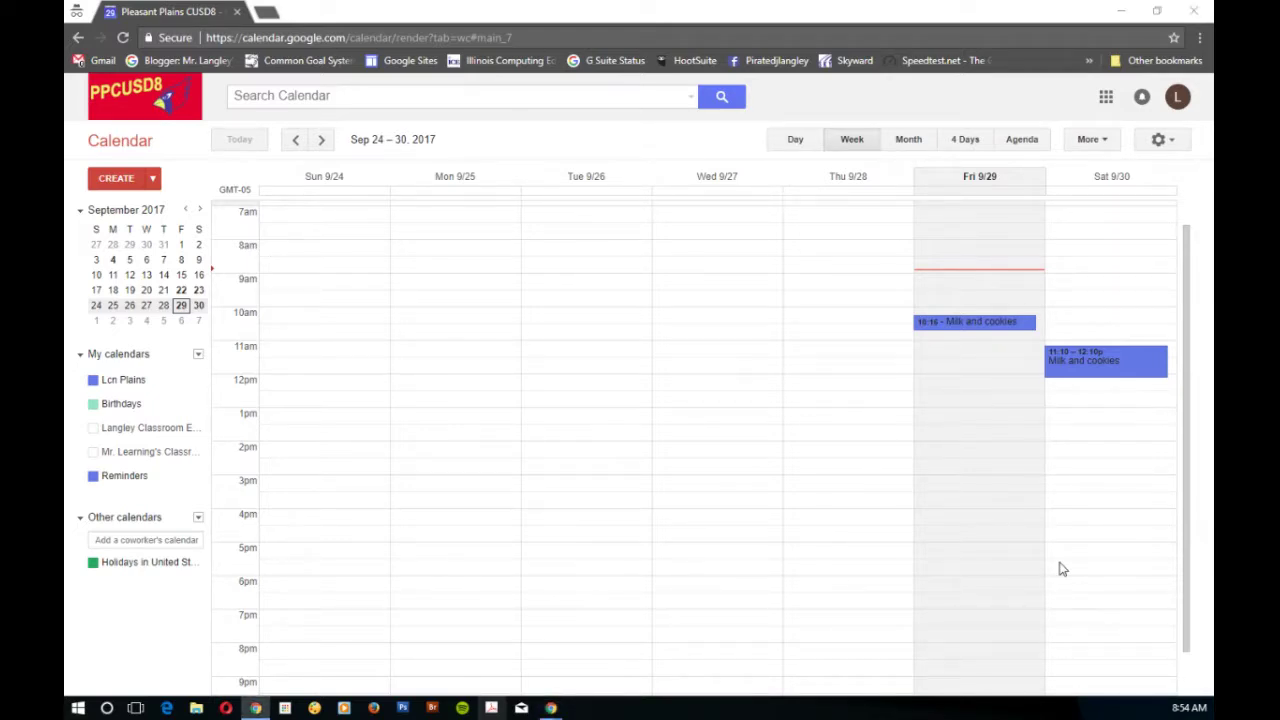
pyautogui.hotkey('alt', 'Tab')
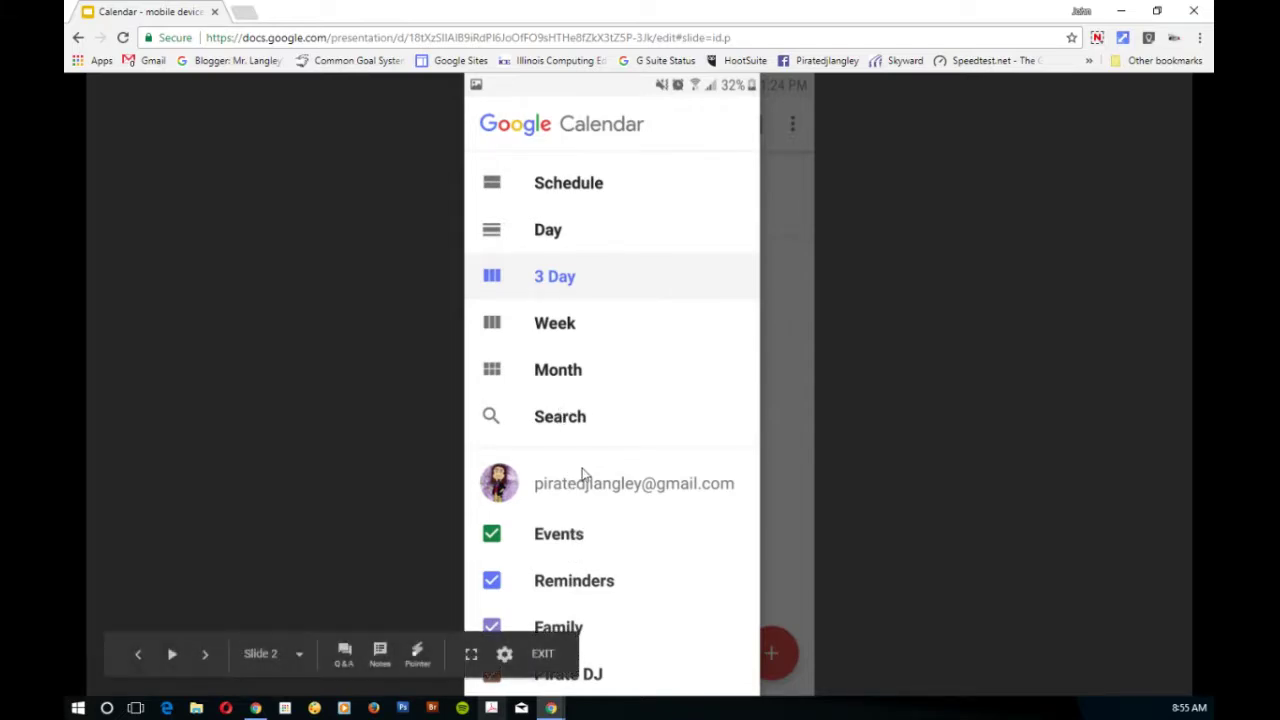
pyautogui.click(944, 276)
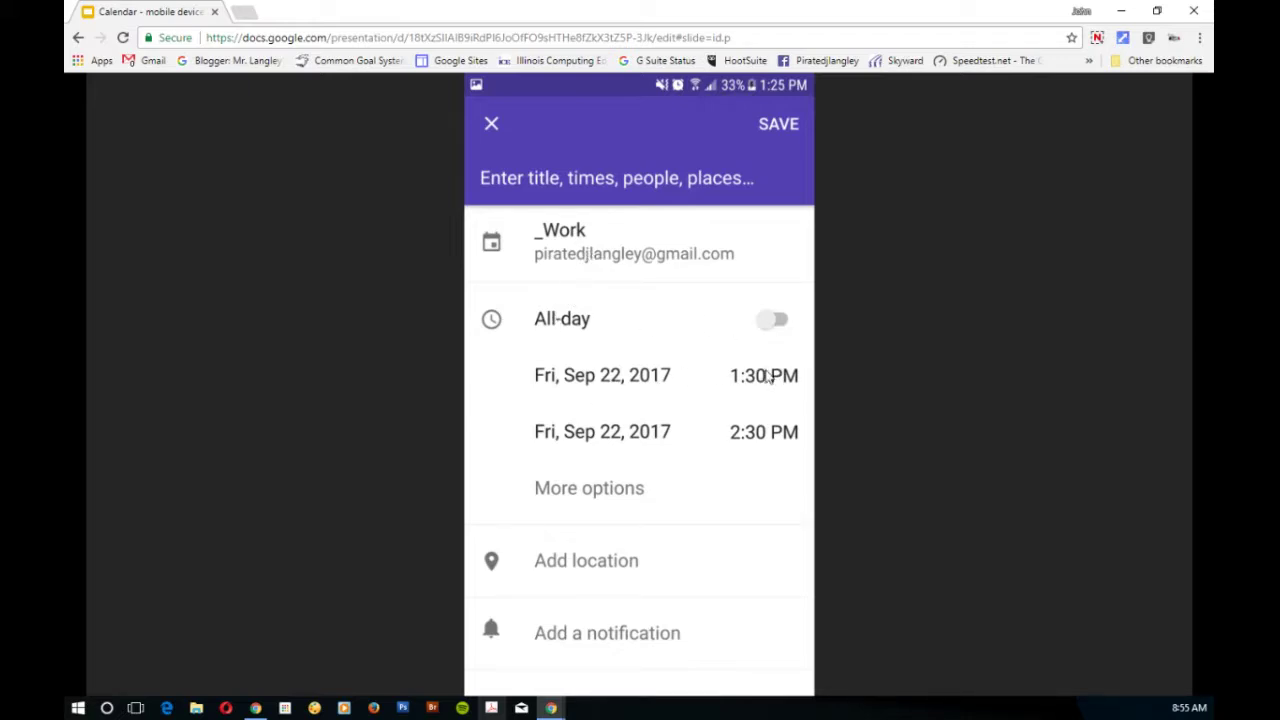
pyautogui.moveTo(660, 632)
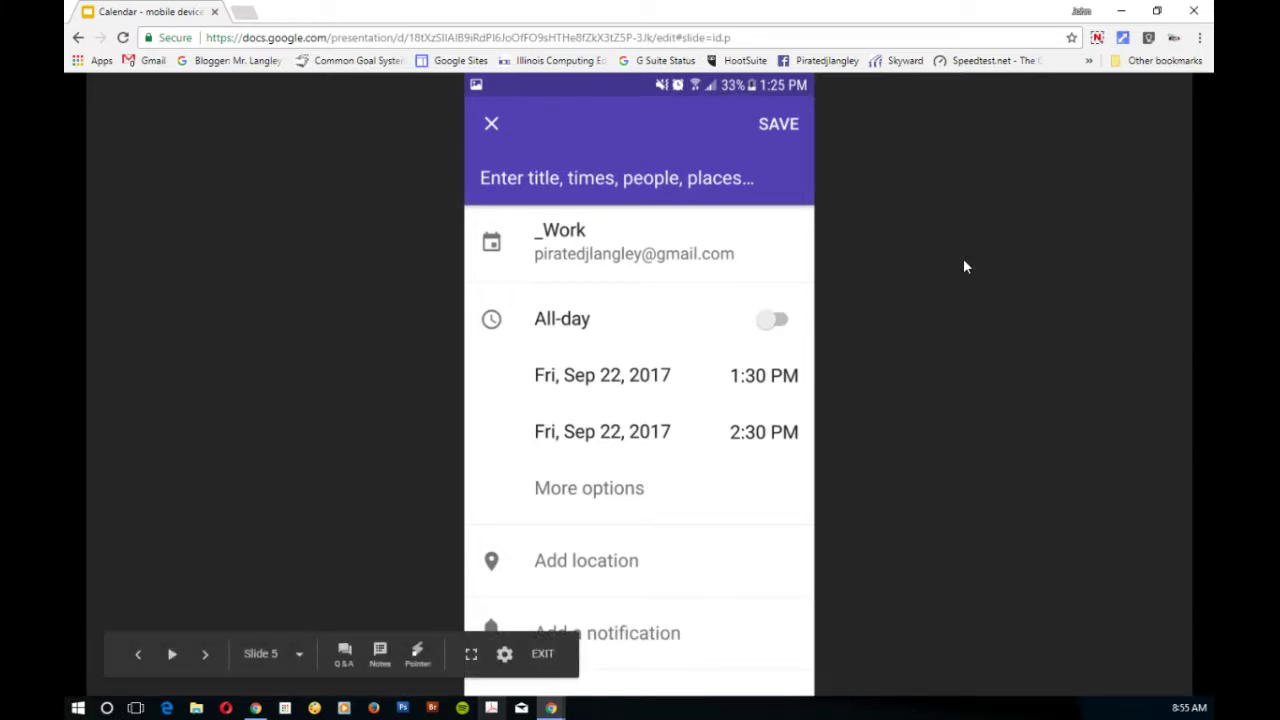
pyautogui.press('Right')
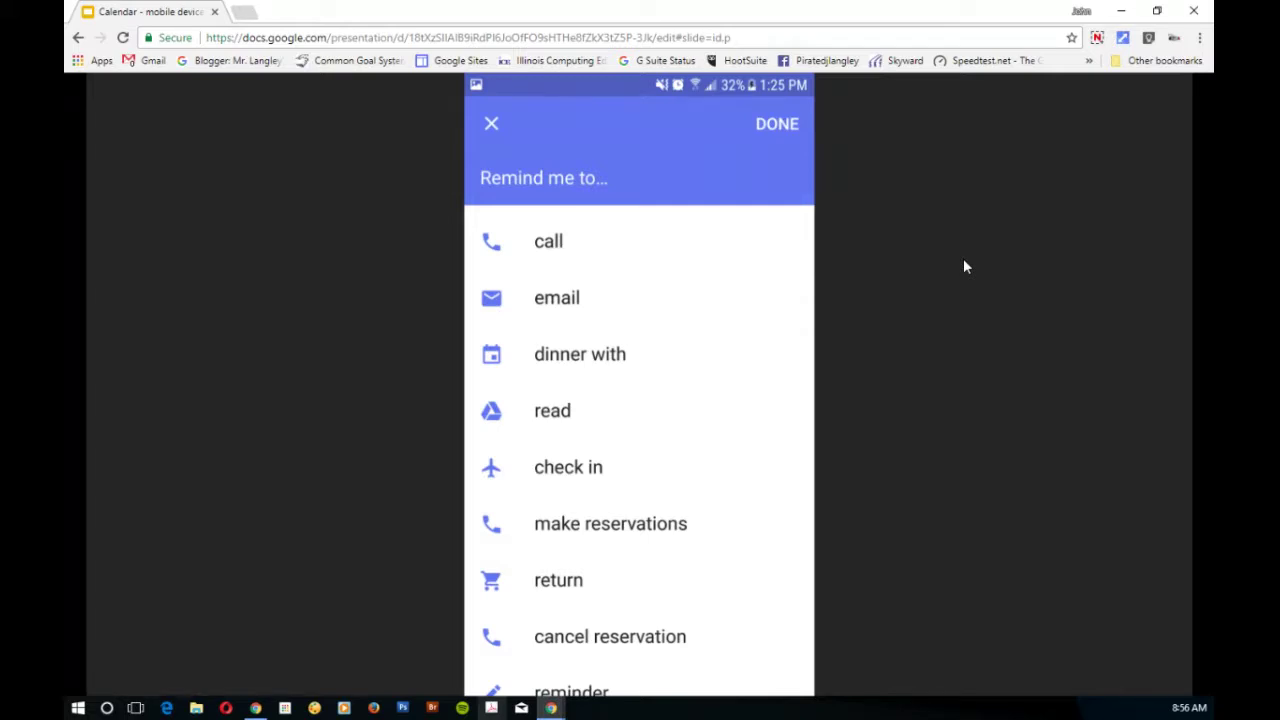
pyautogui.press('Right')
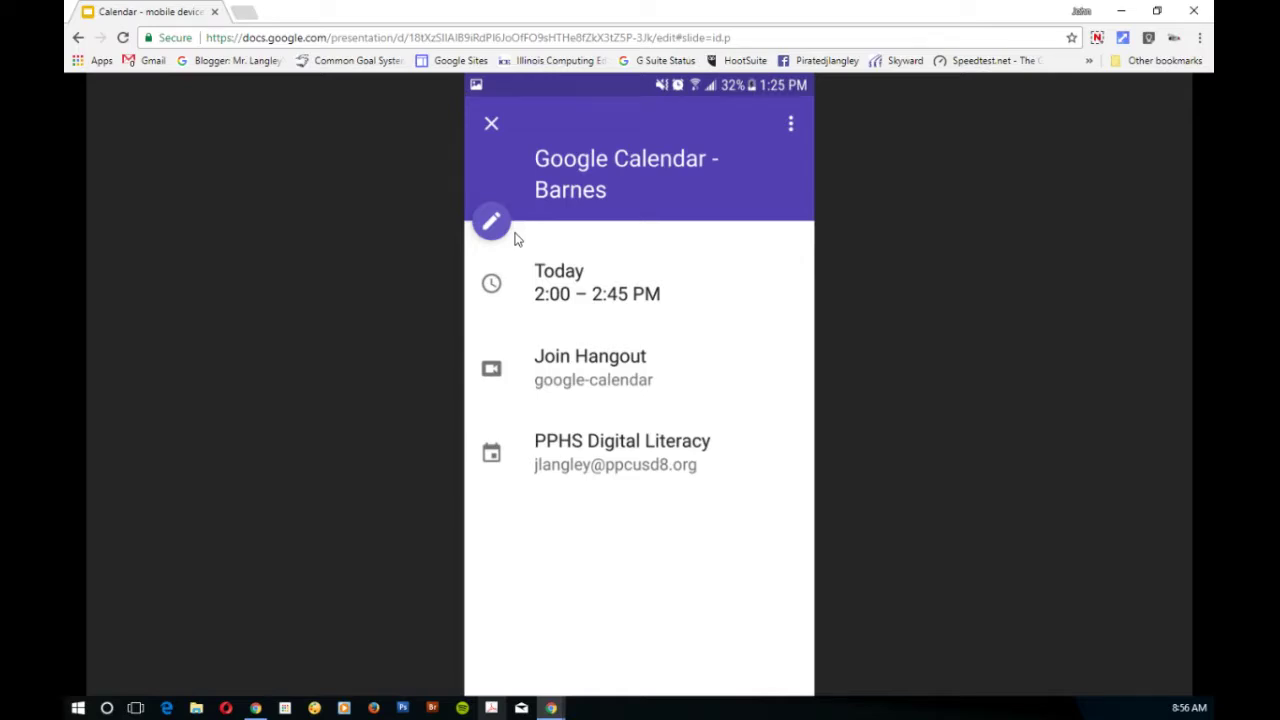
pyautogui.press('Right')
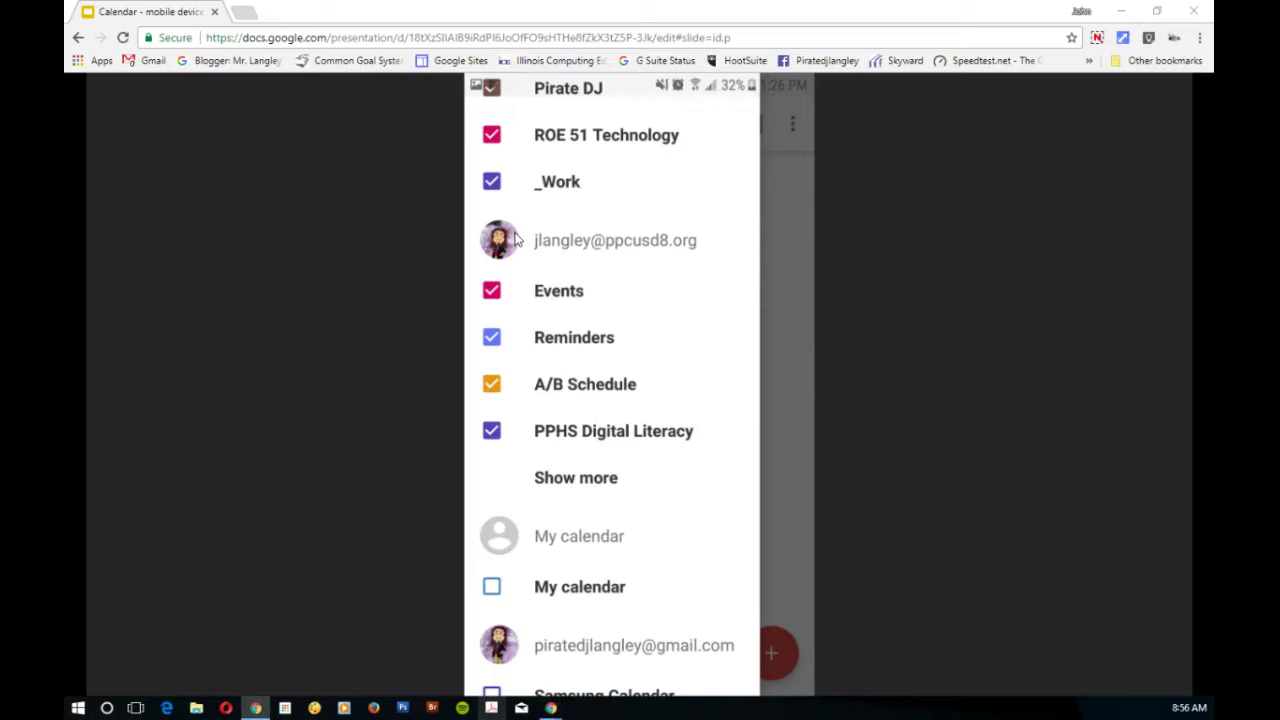
pyautogui.hotkey('alt', 'Tab')
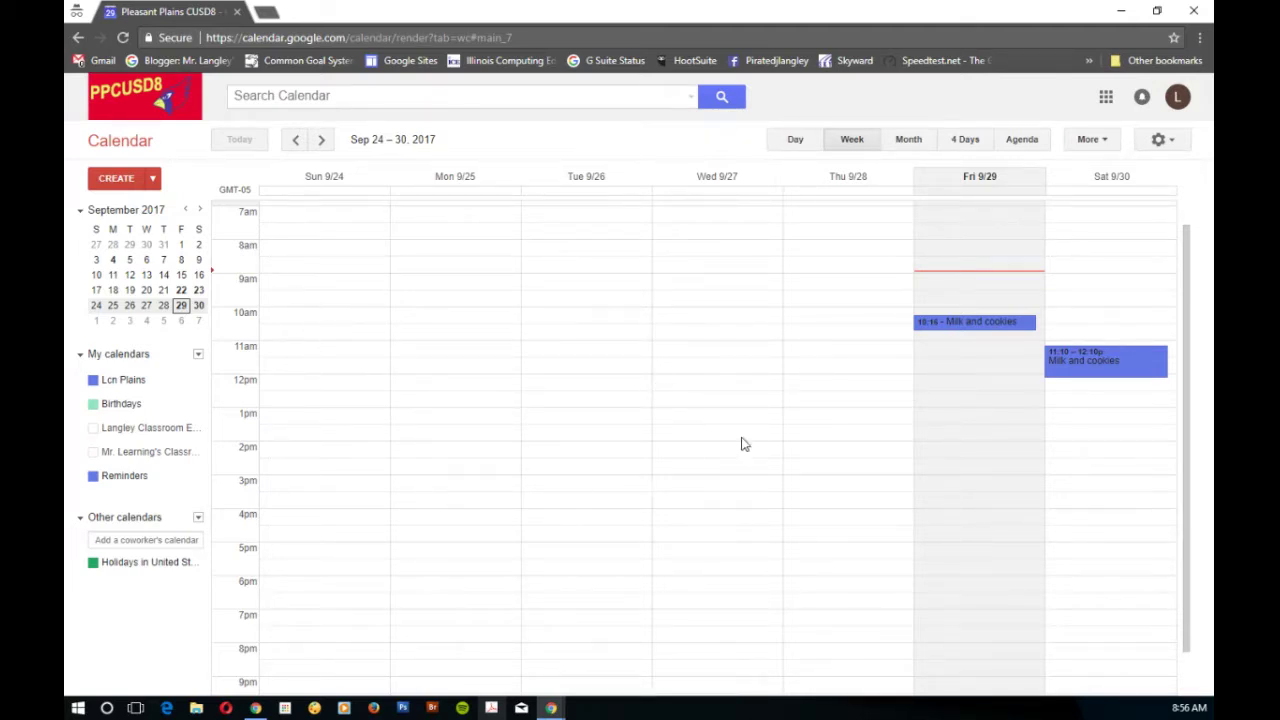
pyautogui.click(270, 12)
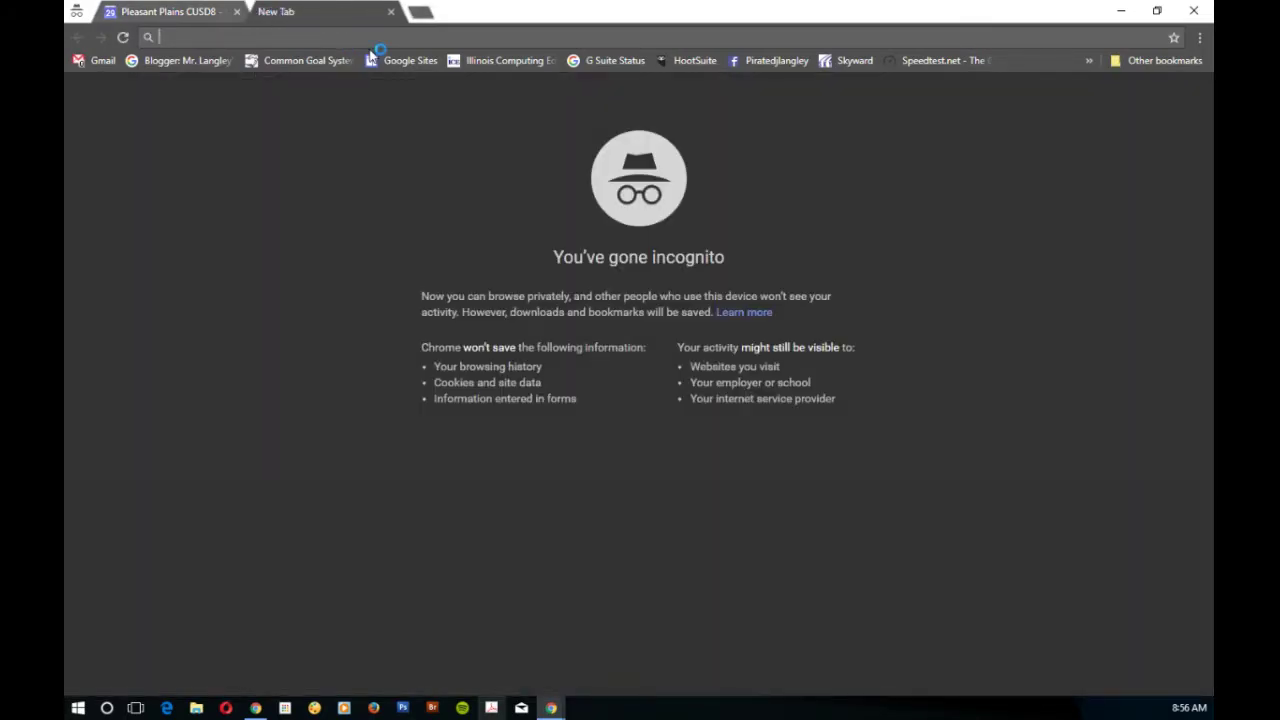
pyautogui.write('www.ppcusd8.org')
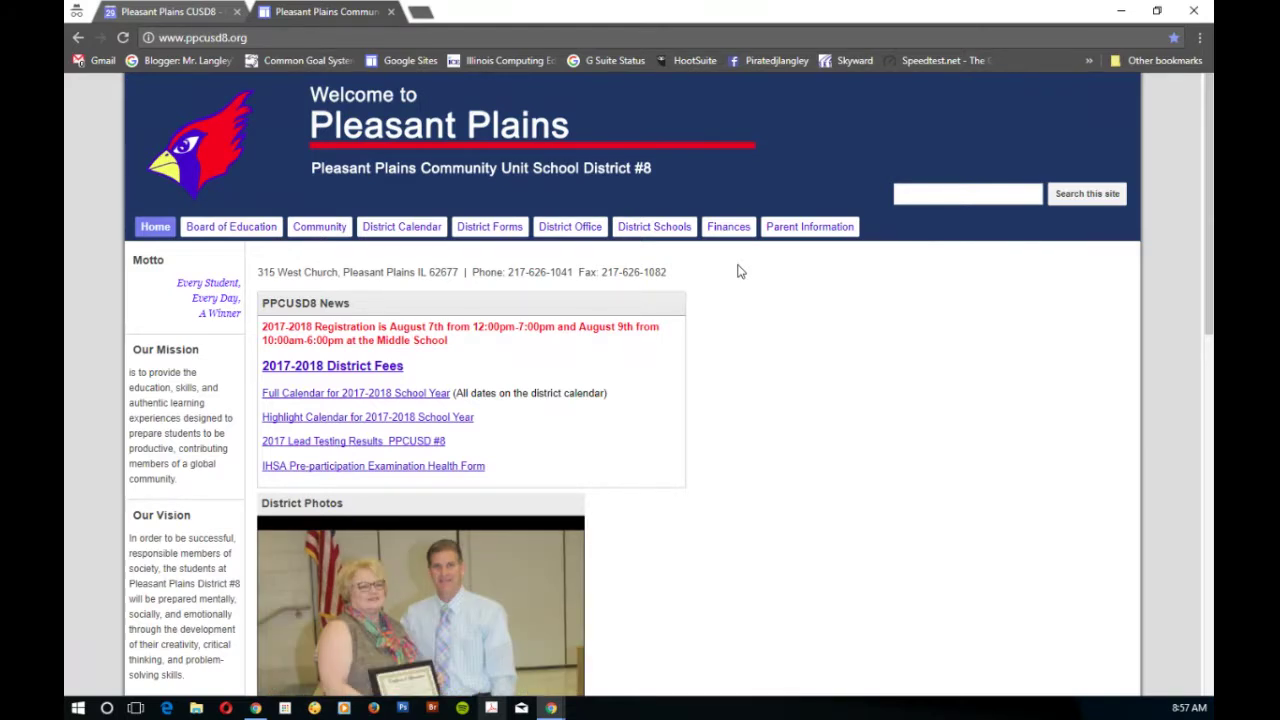
pyautogui.moveTo(662, 236)
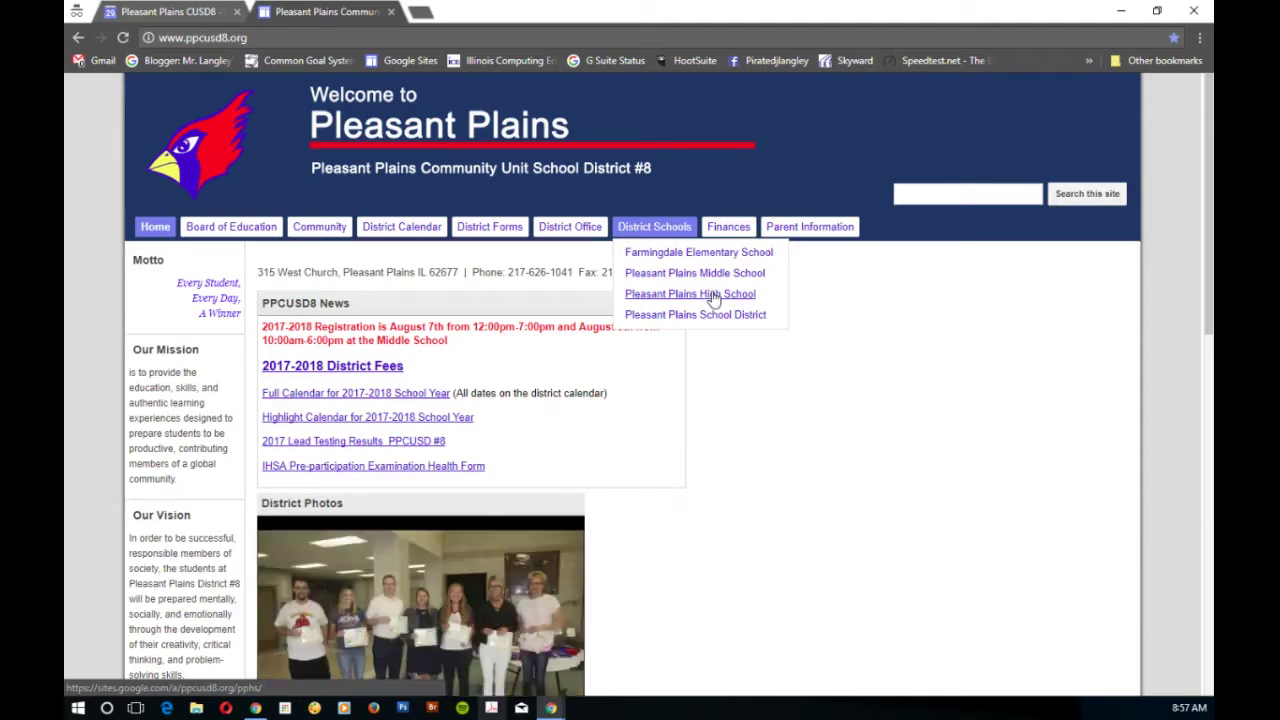
pyautogui.moveTo(1209, 290); pyautogui.dragTo(1195, 250)
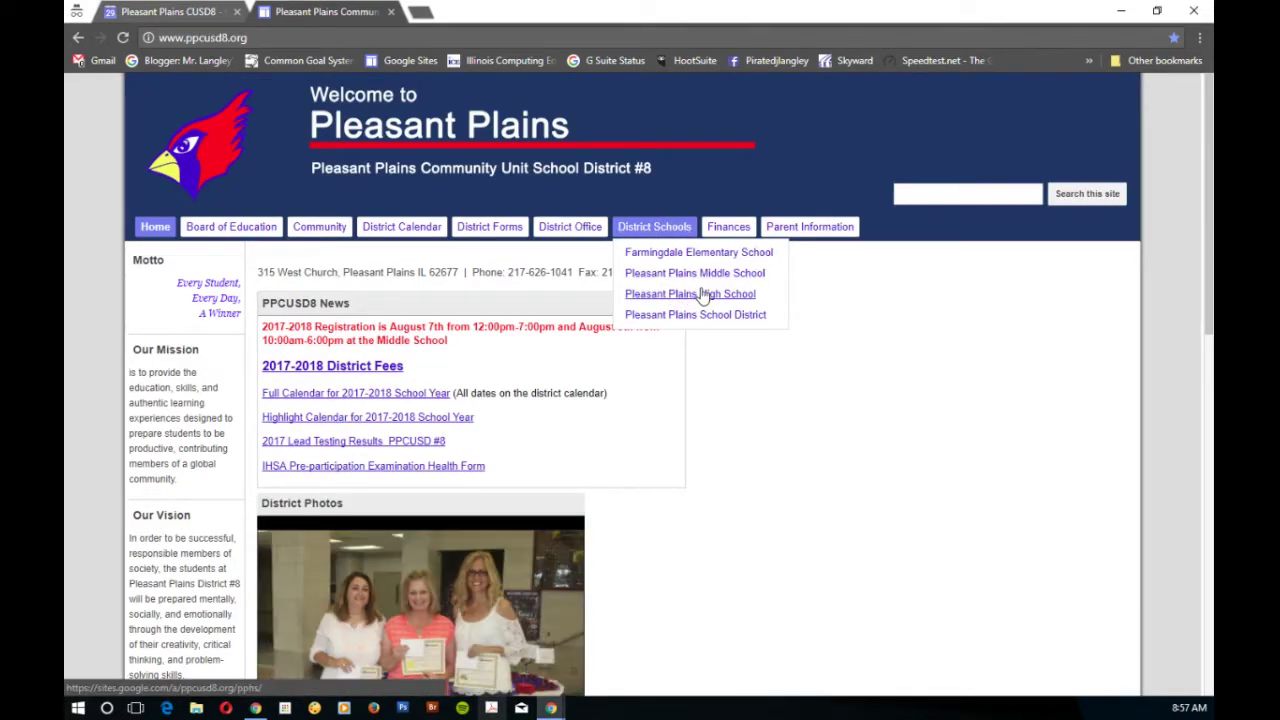
pyautogui.click(704, 294)
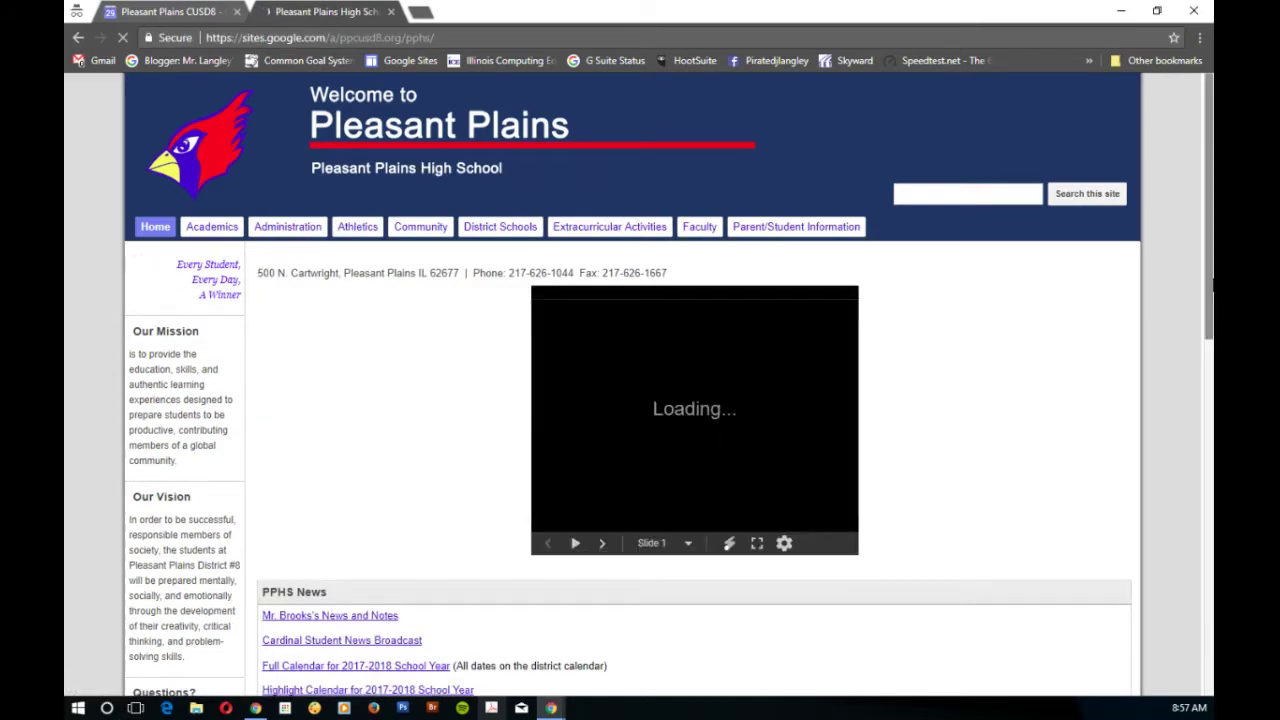
# - View the high school's embedded calendar at the end of the page by week and by month
pyautogui.moveTo(1212, 284); pyautogui.dragTo(1210, 645)
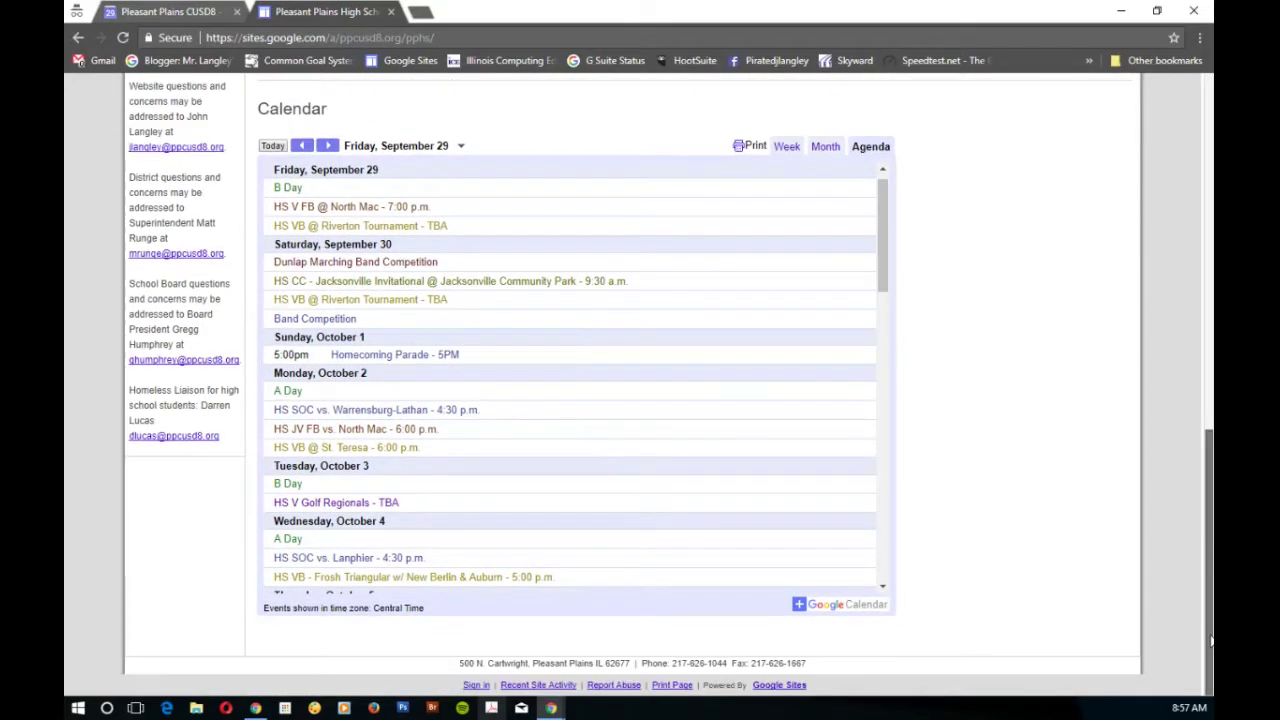
pyautogui.click(787, 150)
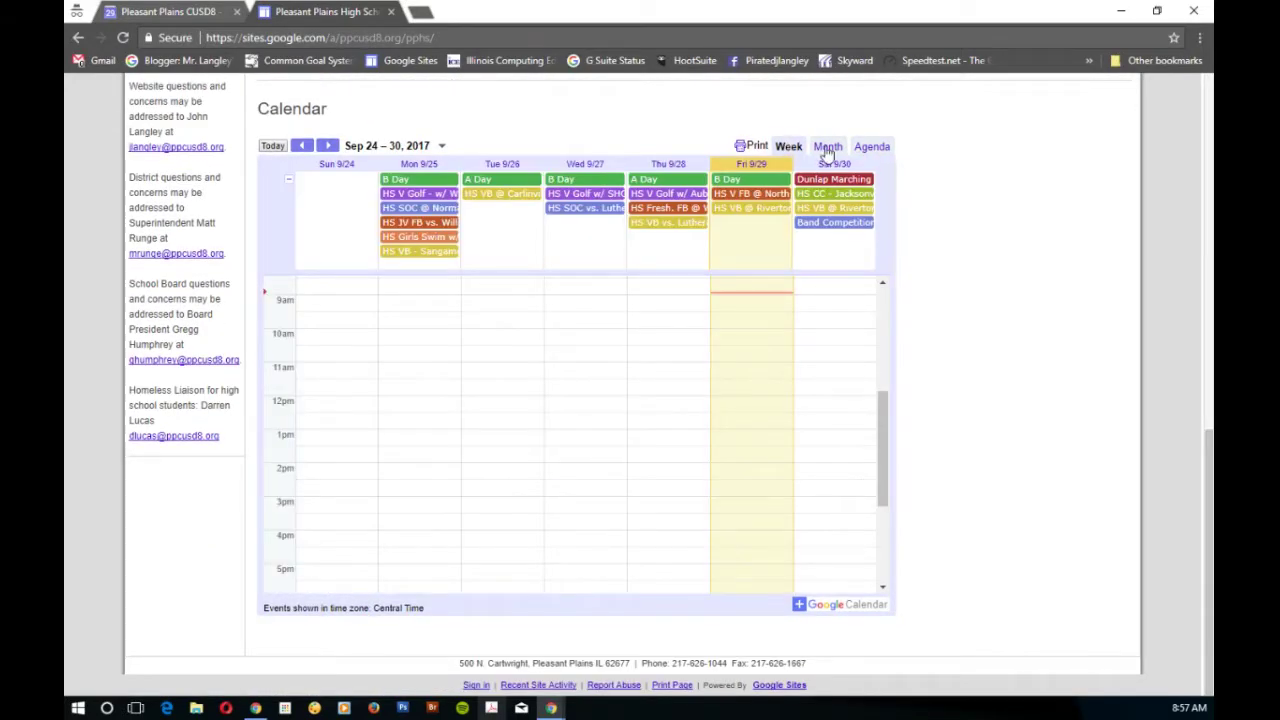
pyautogui.click(828, 148)
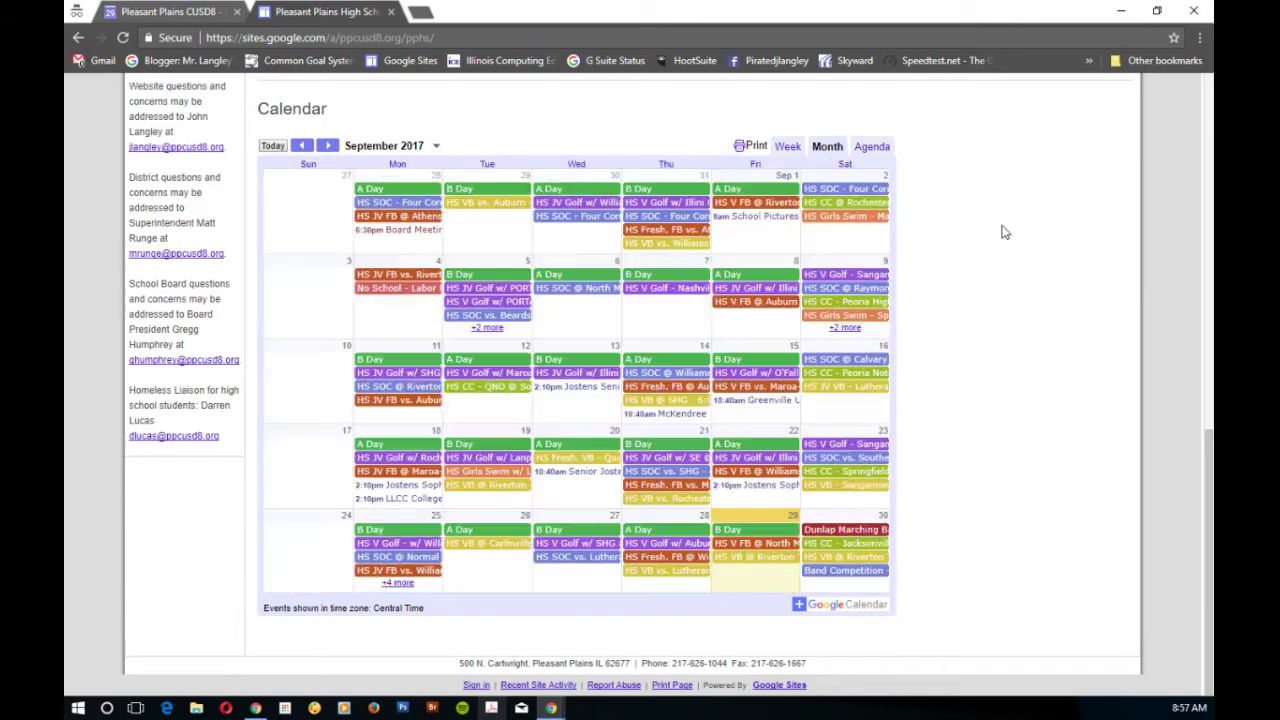
# - Add the A/B Schedule, PPHS Calendar, PPCUSD8 Calendar and HS Boys' Soccer calendars from the school's embedded calendar to Google Calendar
pyautogui.click(800, 606)
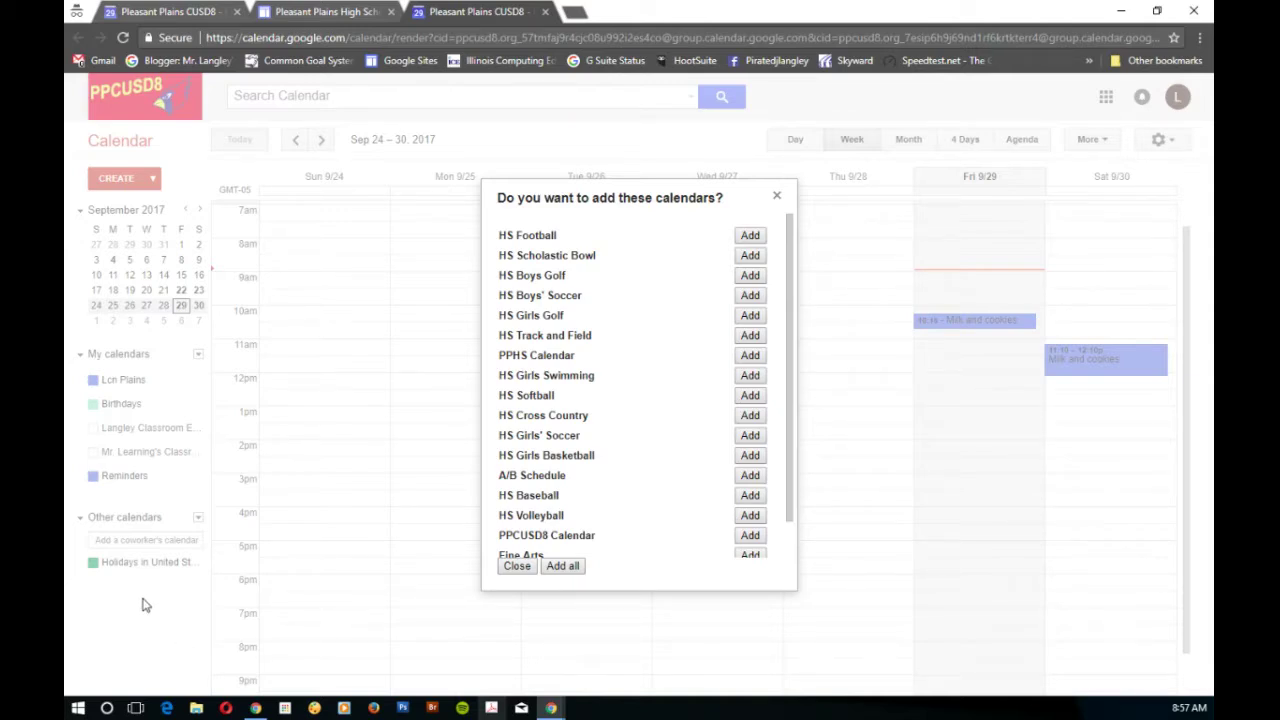
pyautogui.click(750, 476)
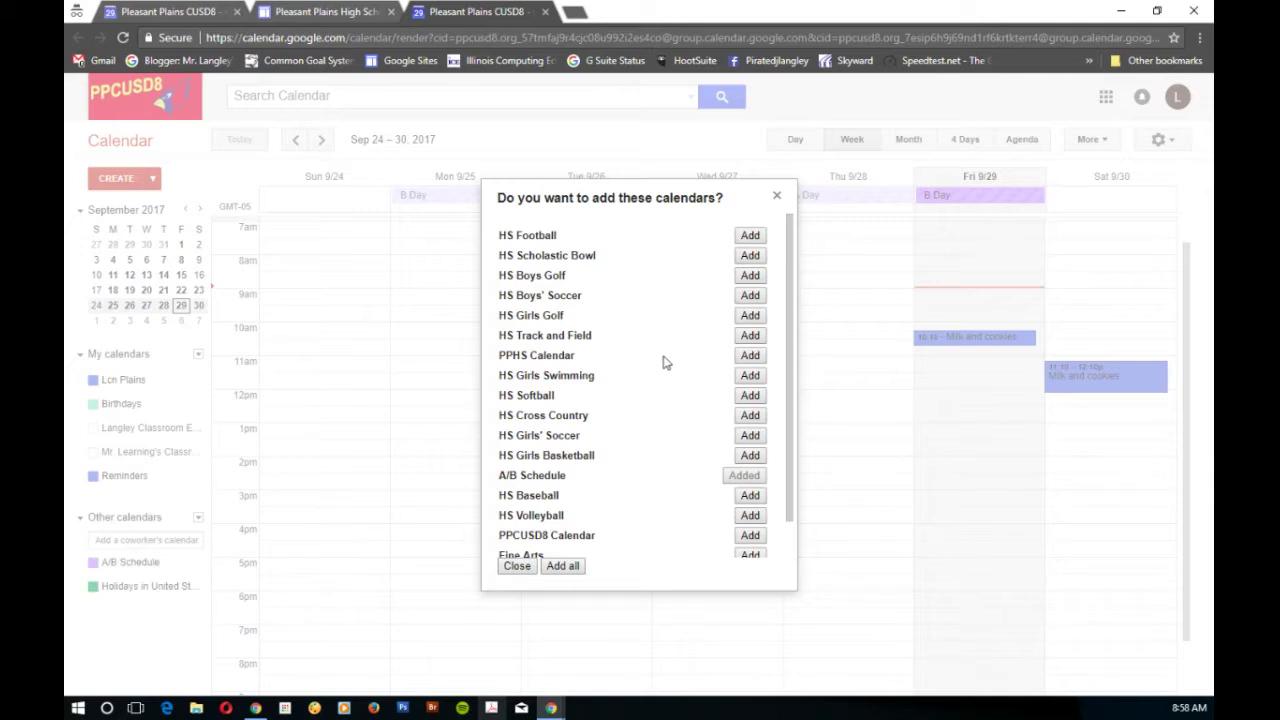
pyautogui.click(750, 355)
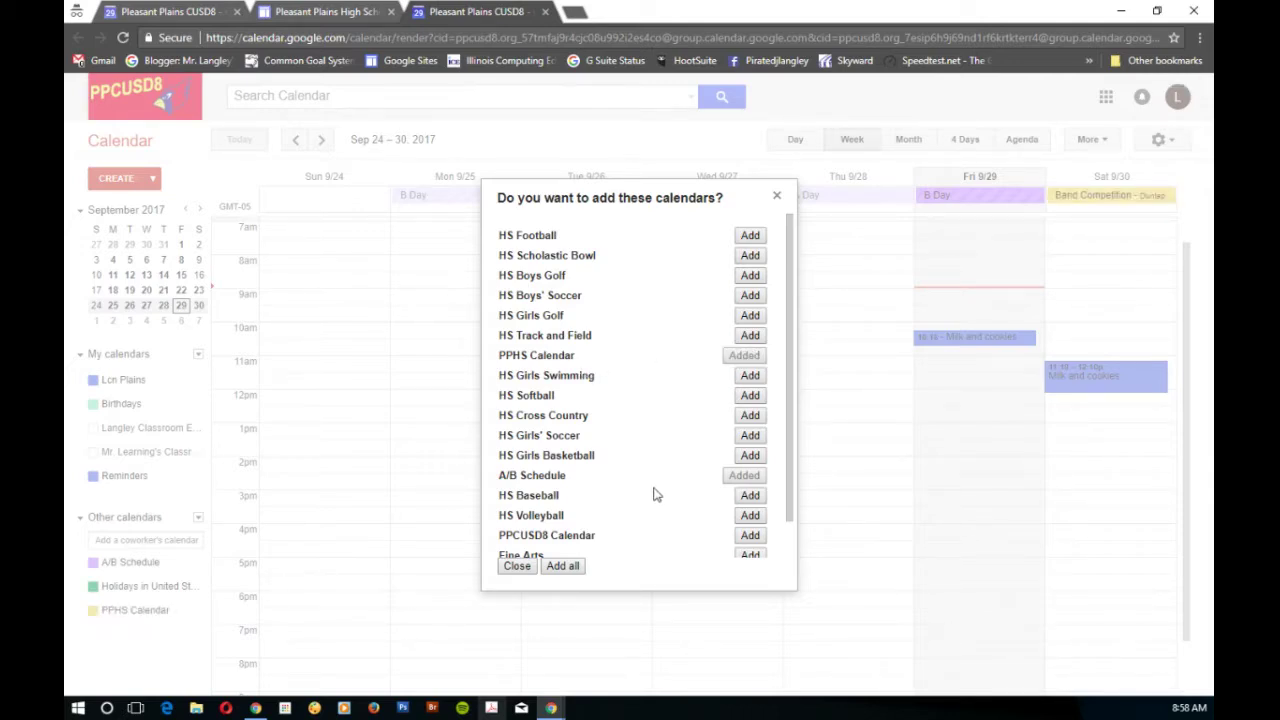
pyautogui.scroll(-1, 788, 443)
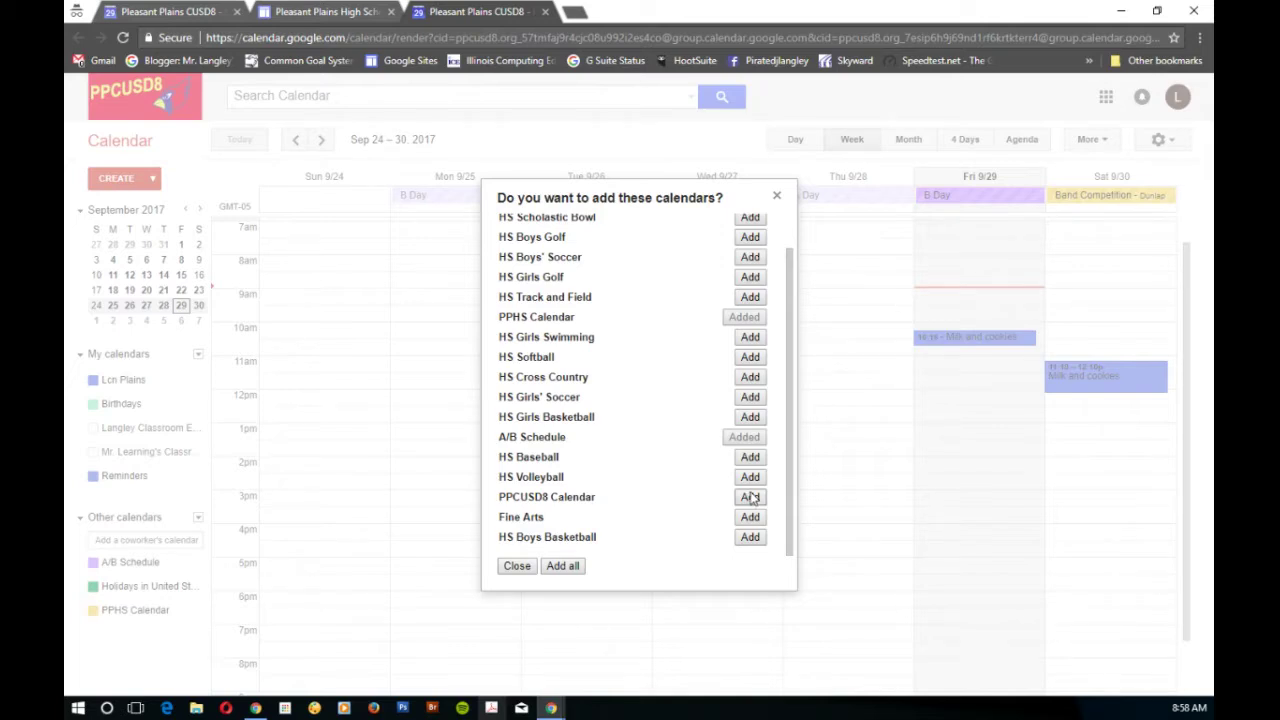
pyautogui.click(751, 498)
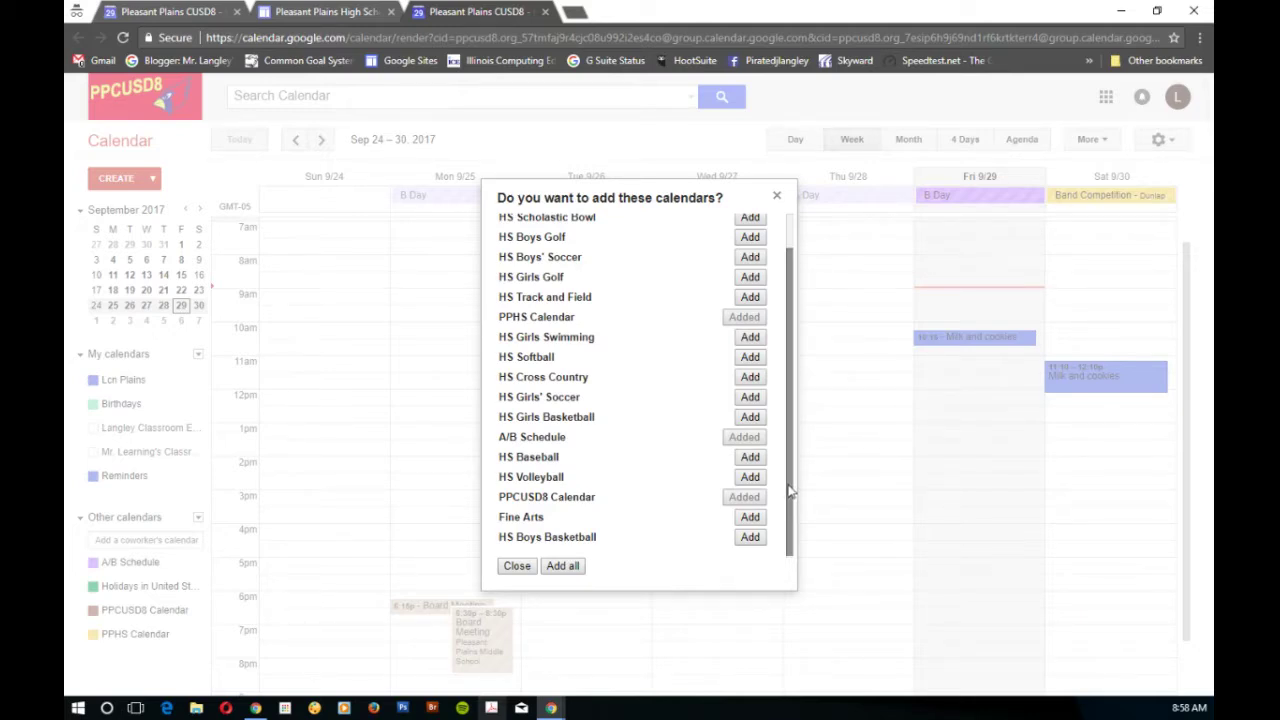
pyautogui.moveTo(791, 490); pyautogui.dragTo(791, 449)
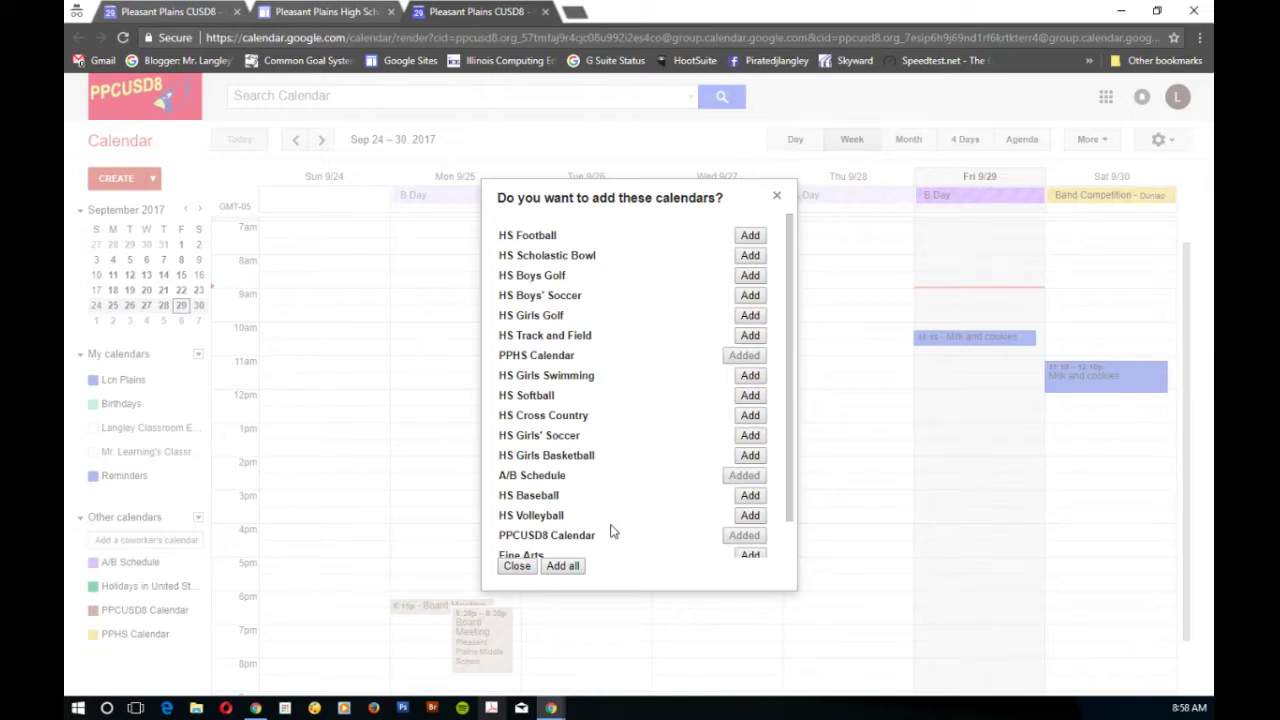
pyautogui.click(755, 297)
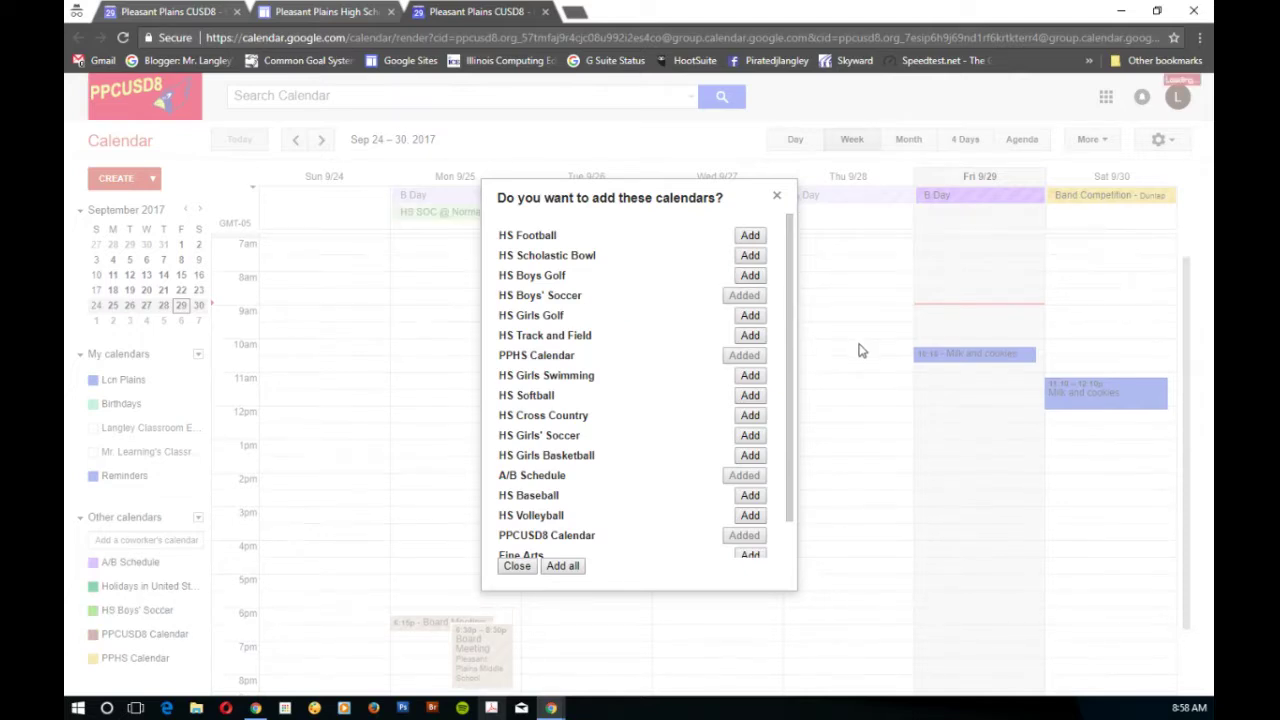
pyautogui.click(517, 566)
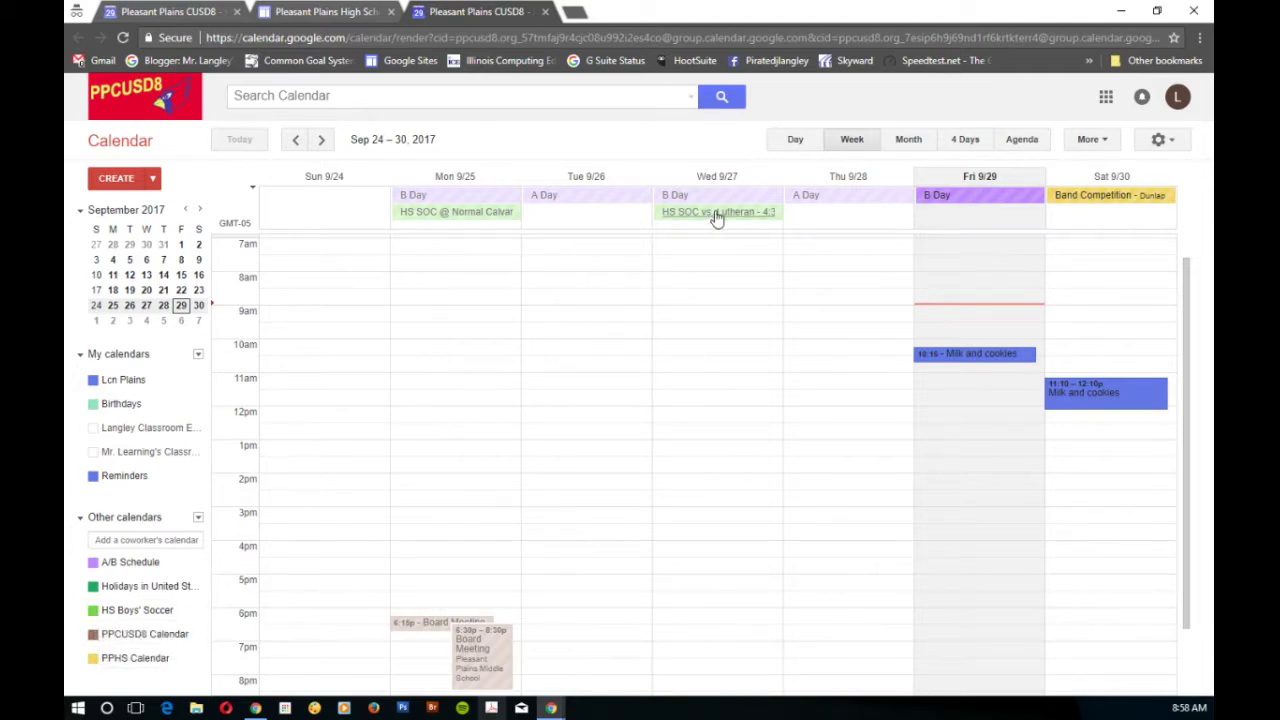
# - View the added calendars' events by month and by week, including the week of Oct 1 – 7, 2017
pyautogui.click(908, 139)
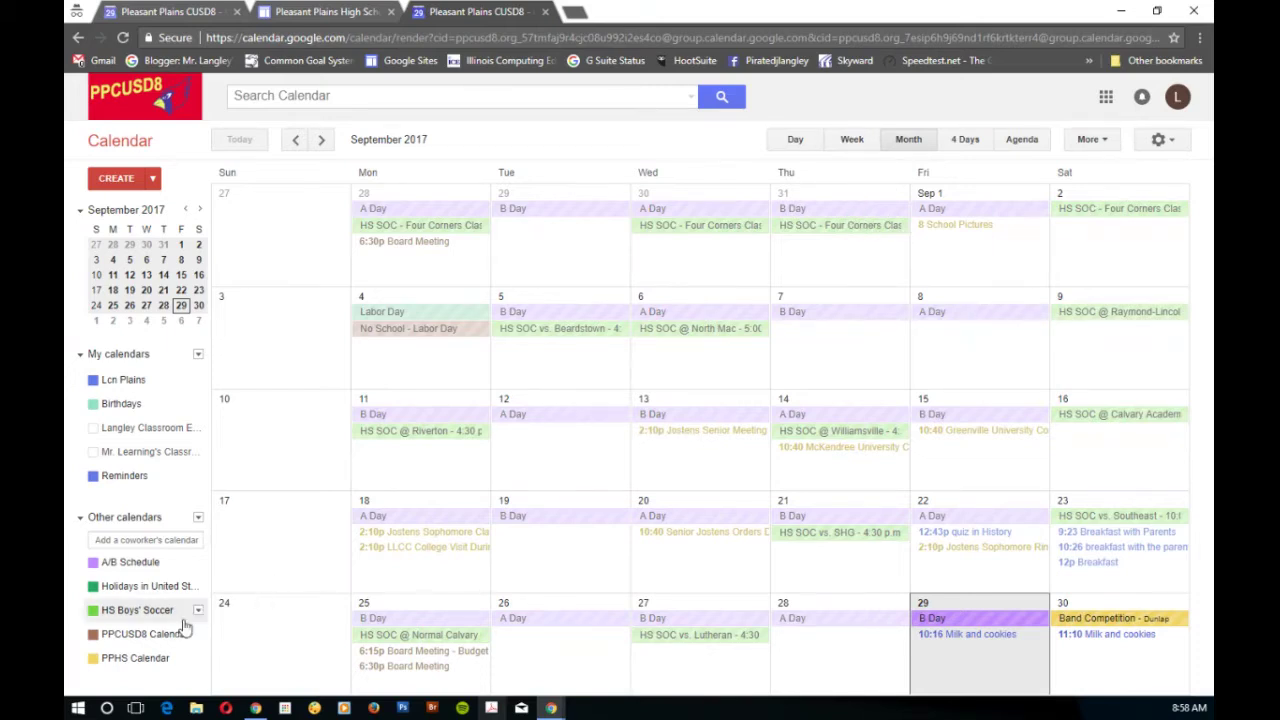
pyautogui.click(853, 141)
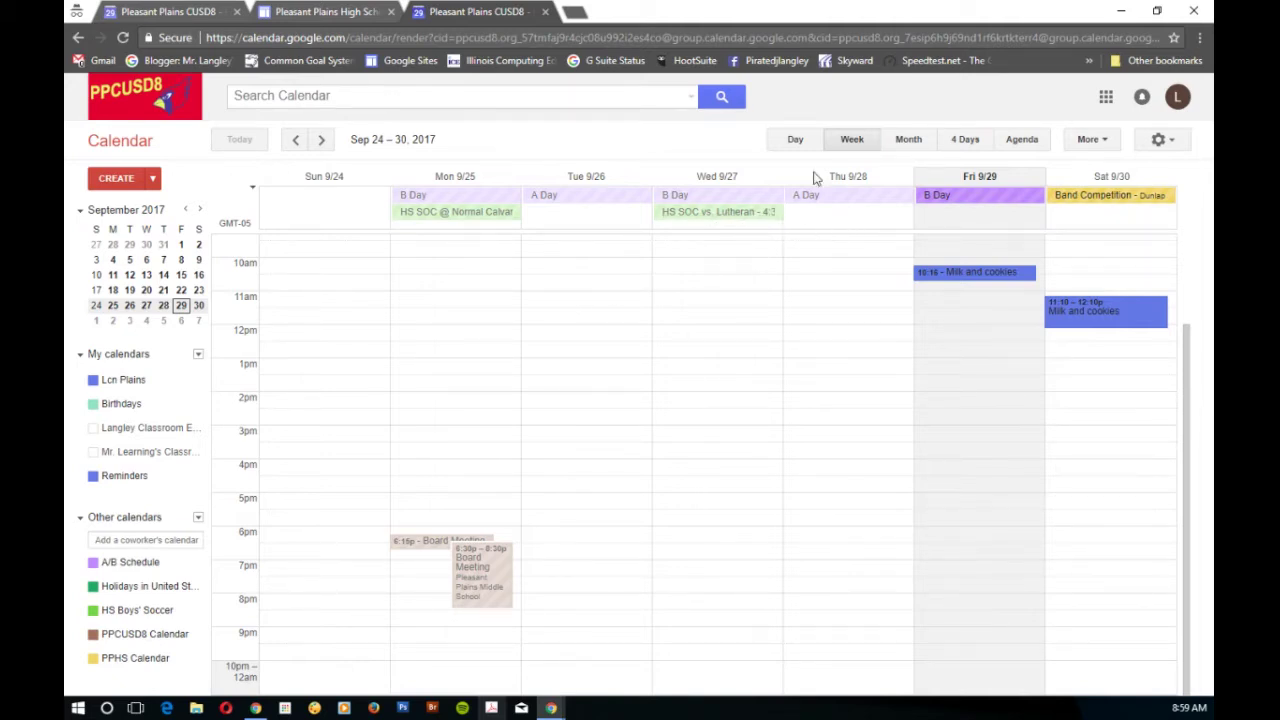
pyautogui.click(321, 141)
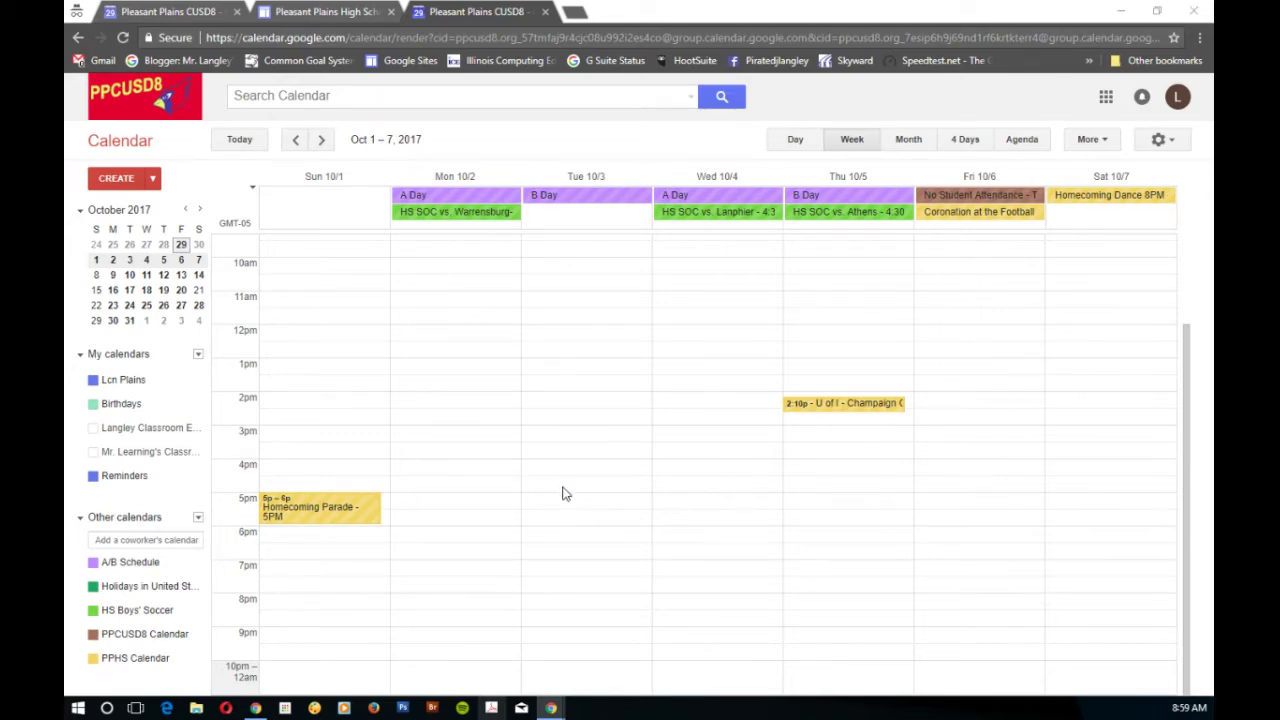
# - View the mobile app's calendar list and event search screenshots in the Google Slides presentation, and return to Google Calendar's search box
pyautogui.hotkey('alt', 'Tab')
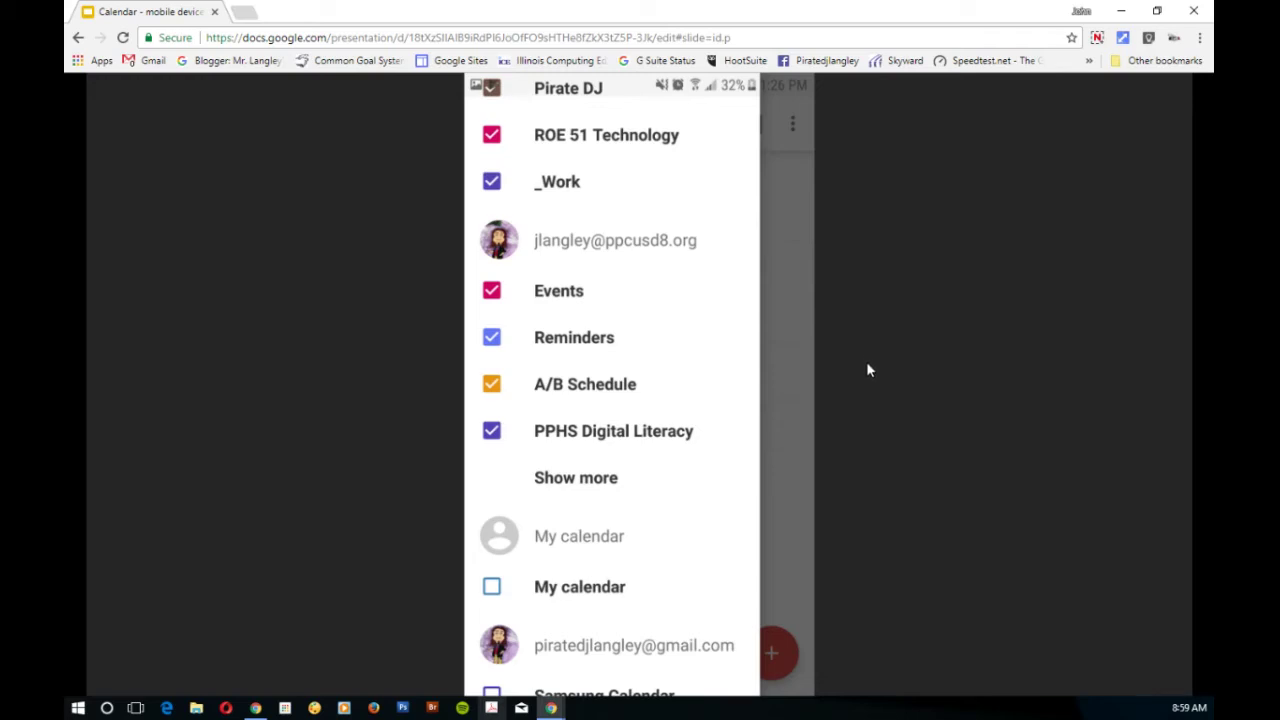
pyautogui.press('Right')
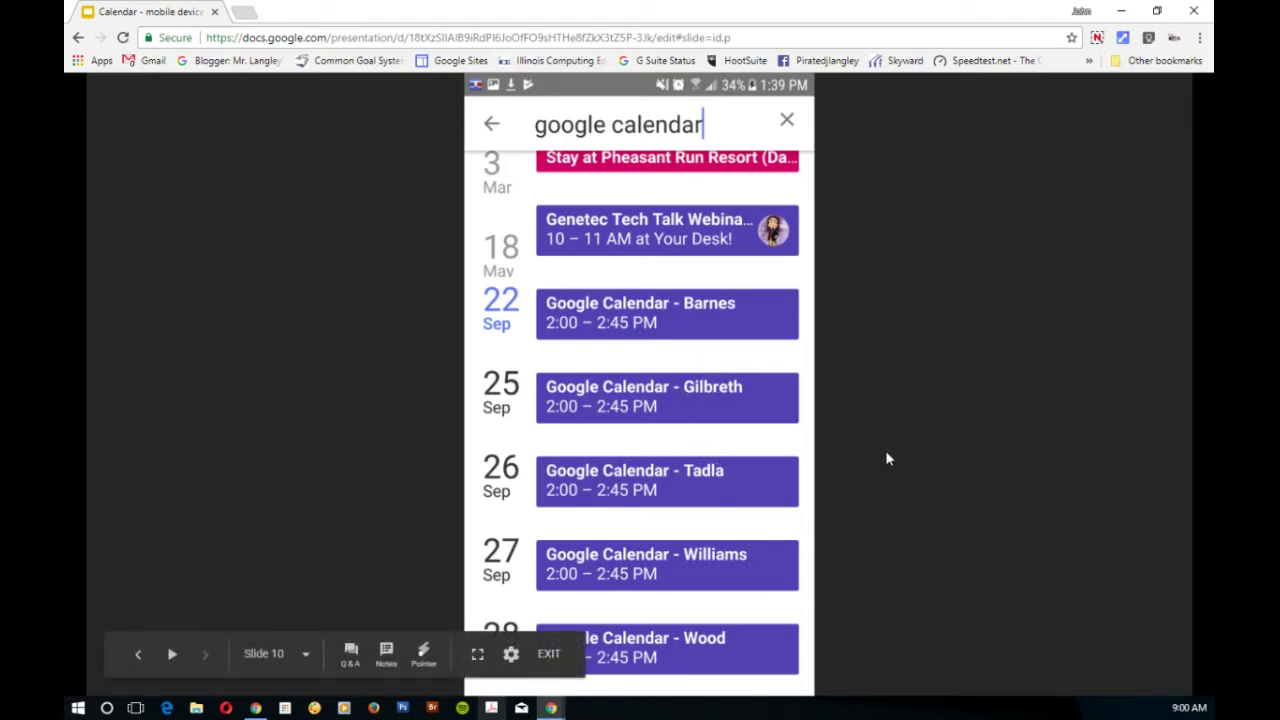
pyautogui.hotkey('alt', 'Tab')
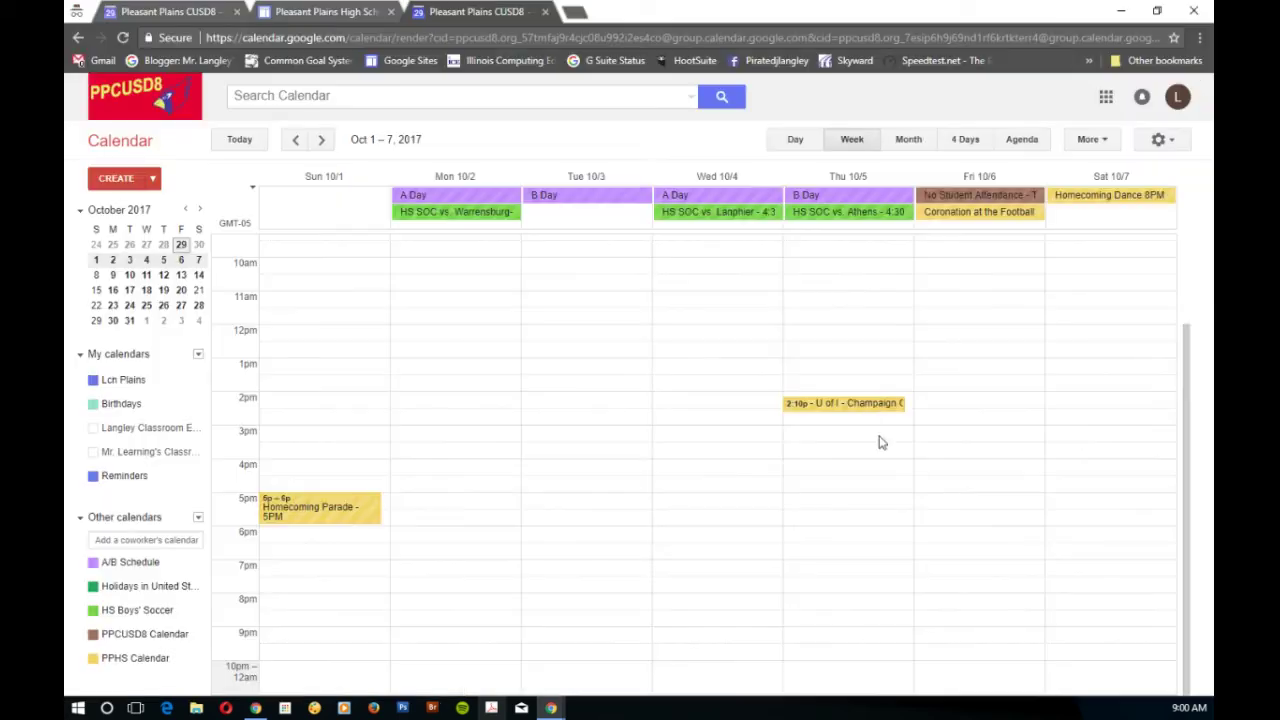
pyautogui.click(376, 98)
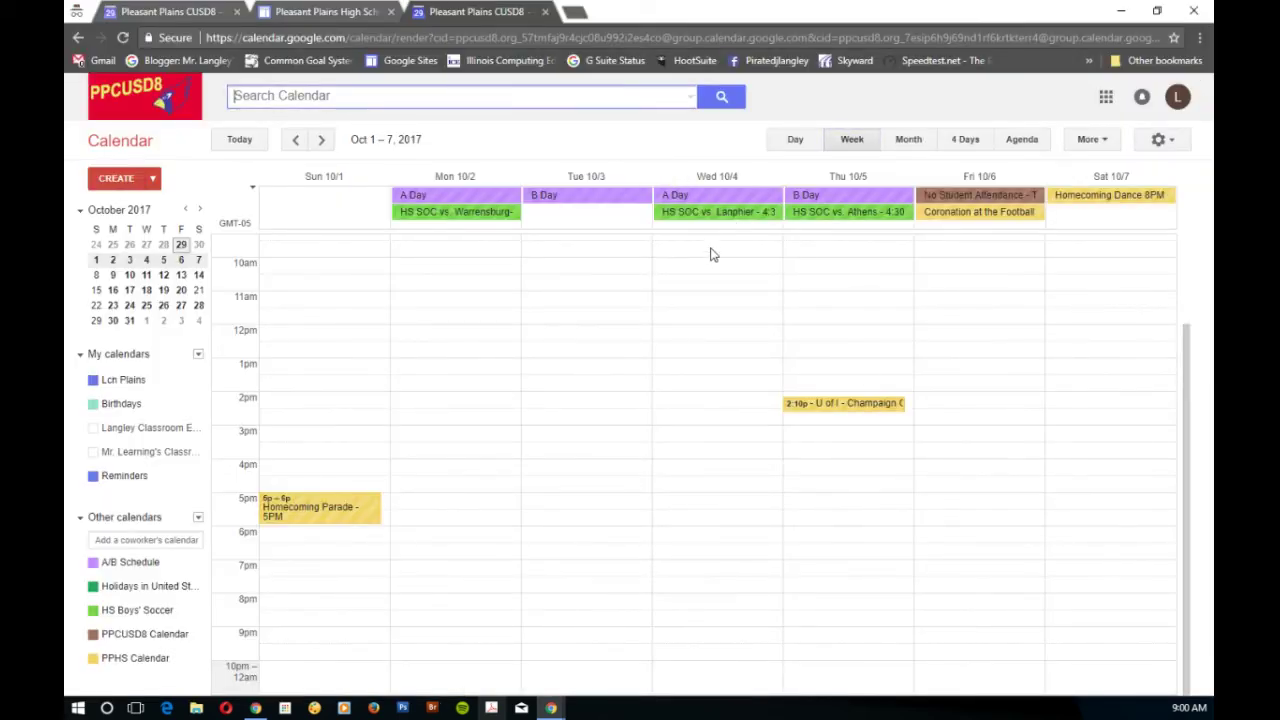